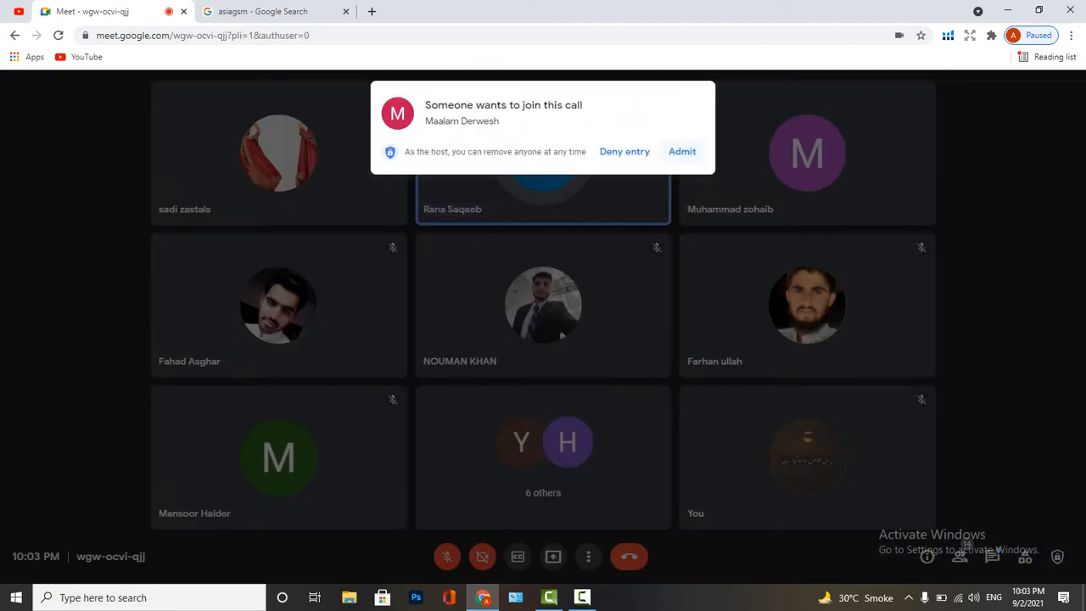
Admit the people waiting to join the call and dismiss the notice about the muted microphone
key("Return")
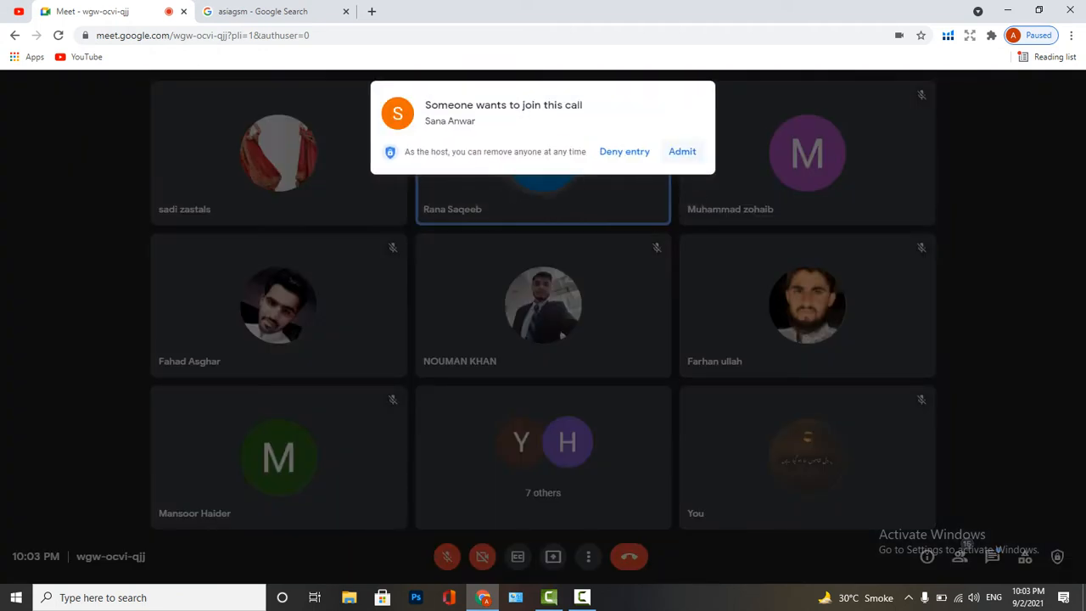
key("Return")
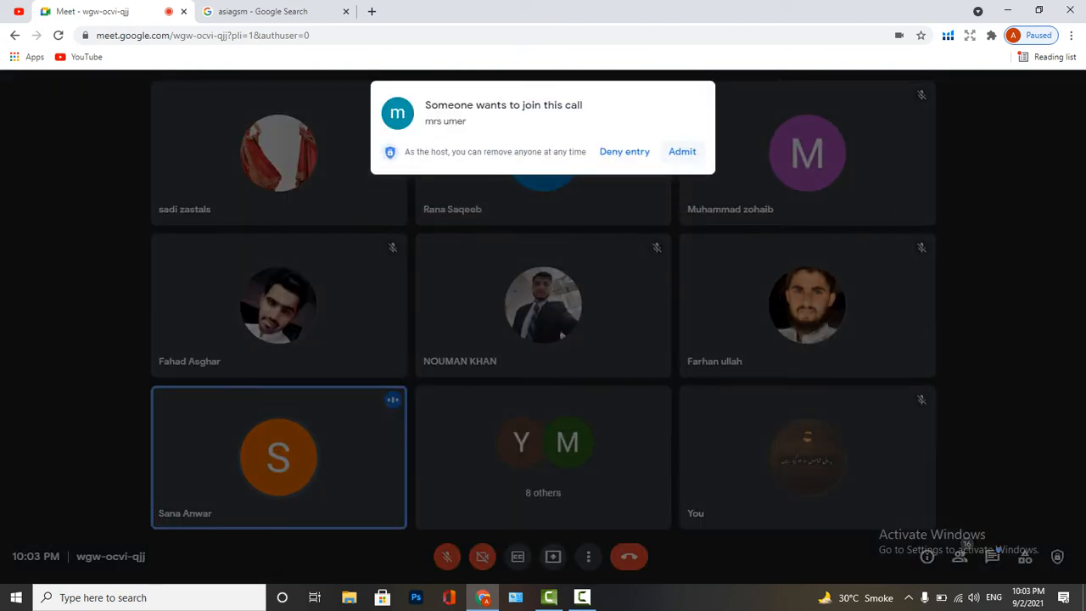
right_click(674, 156)
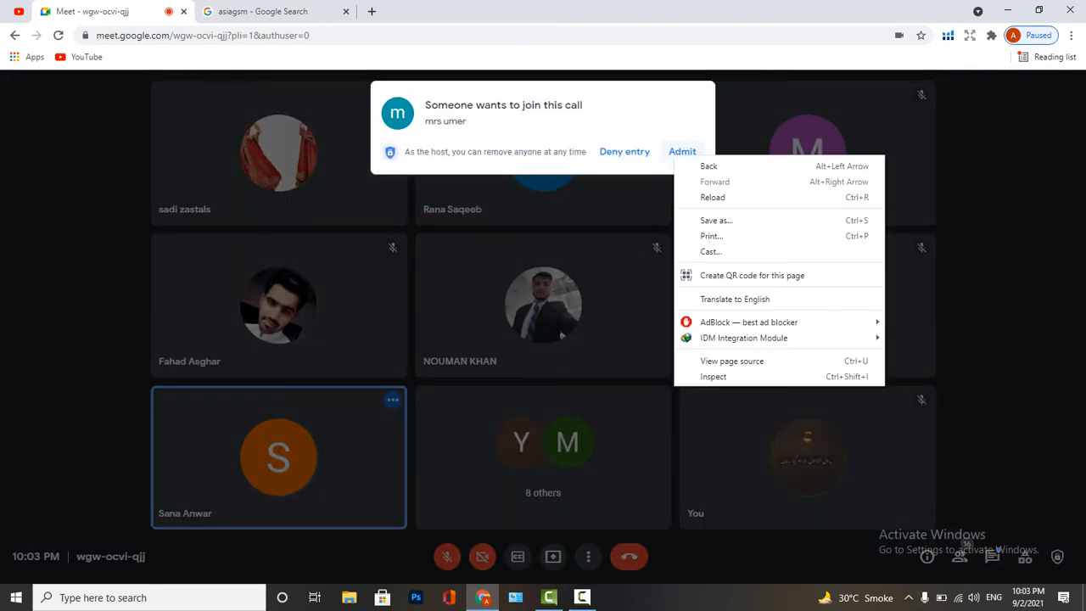
left_click(685, 152)
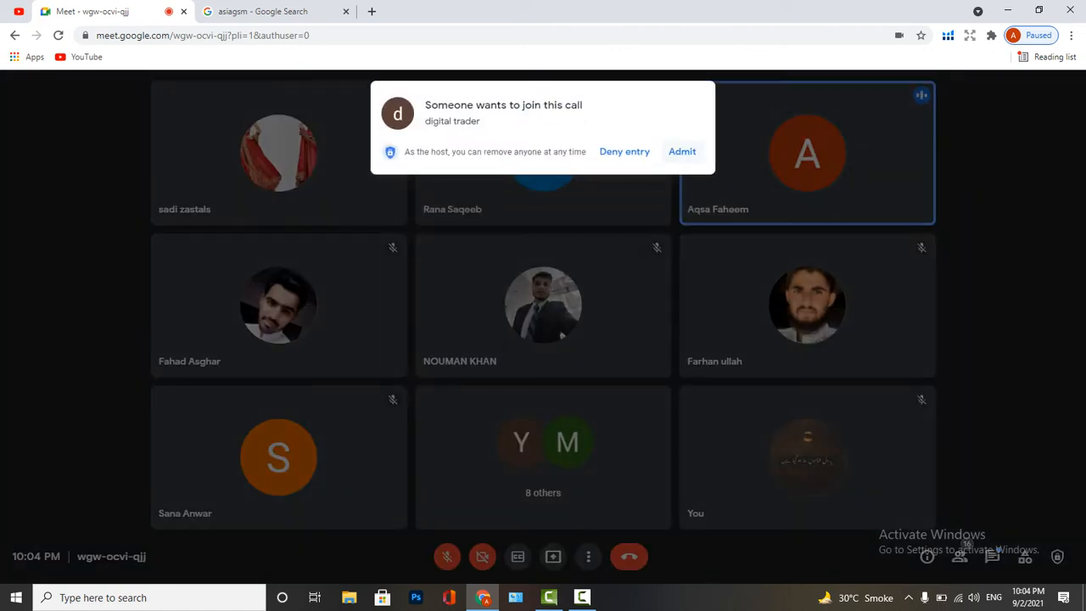
key("Return")
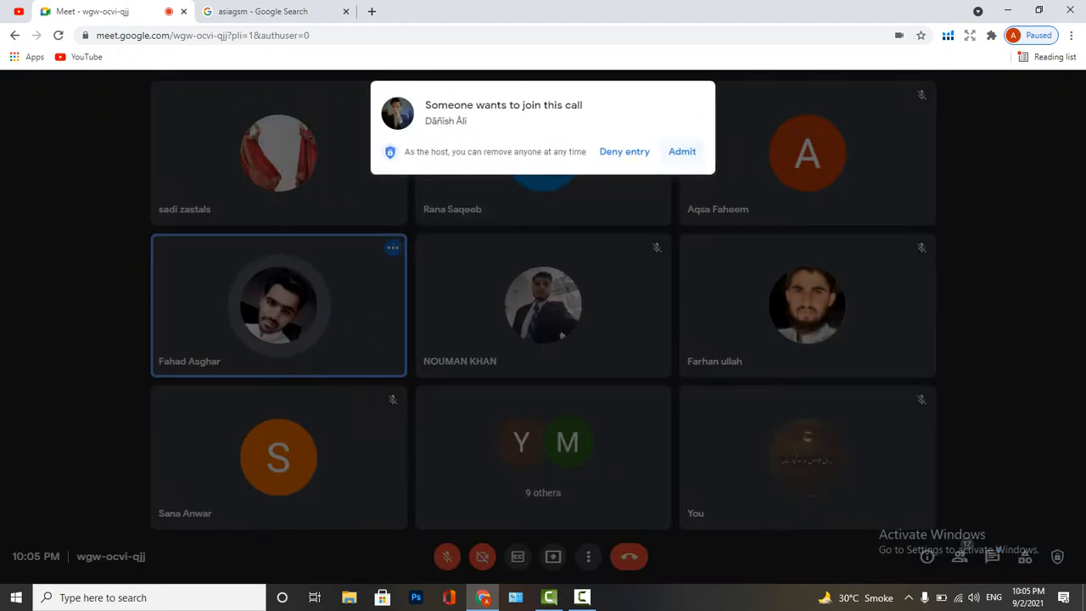
key("Return")
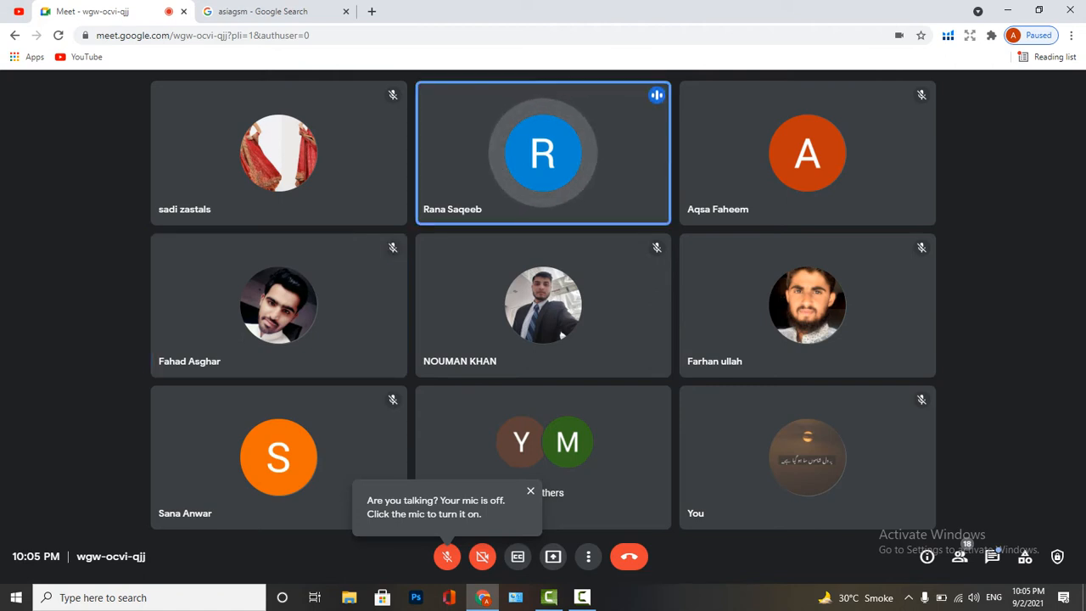
left_click(530, 490)
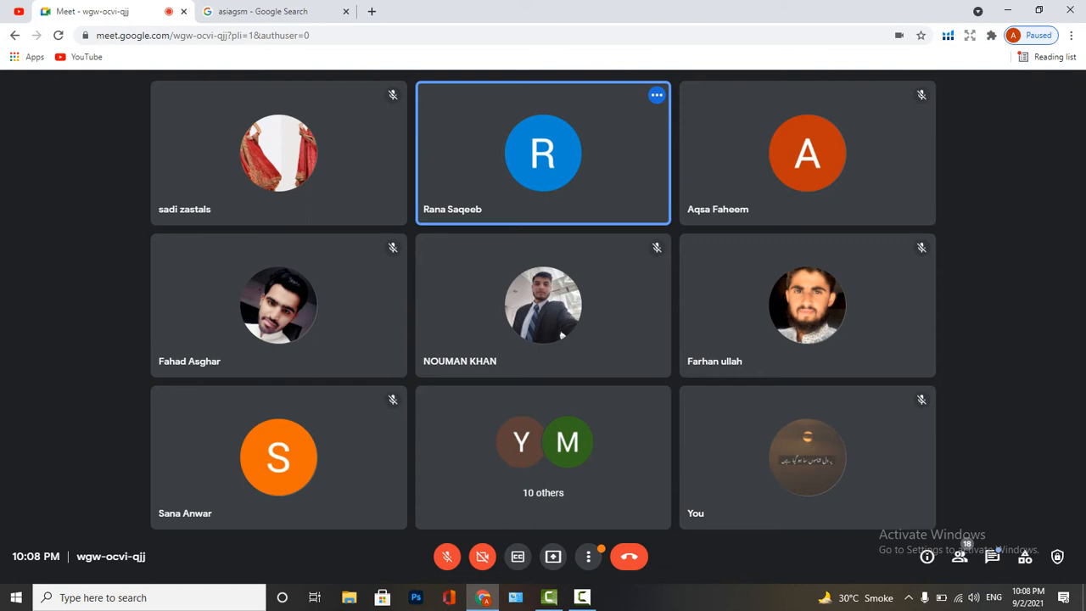
Switch the Wi-Fi connection to the secured network listed directly below the connected one
left_click(958, 598)
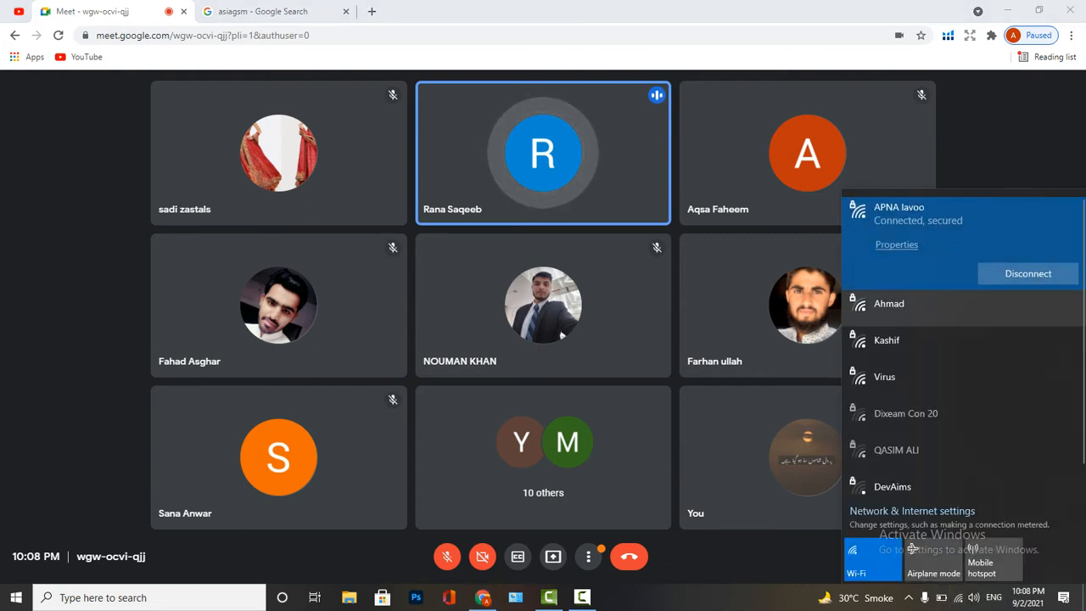
left_click(909, 303)
left_click(1025, 310)
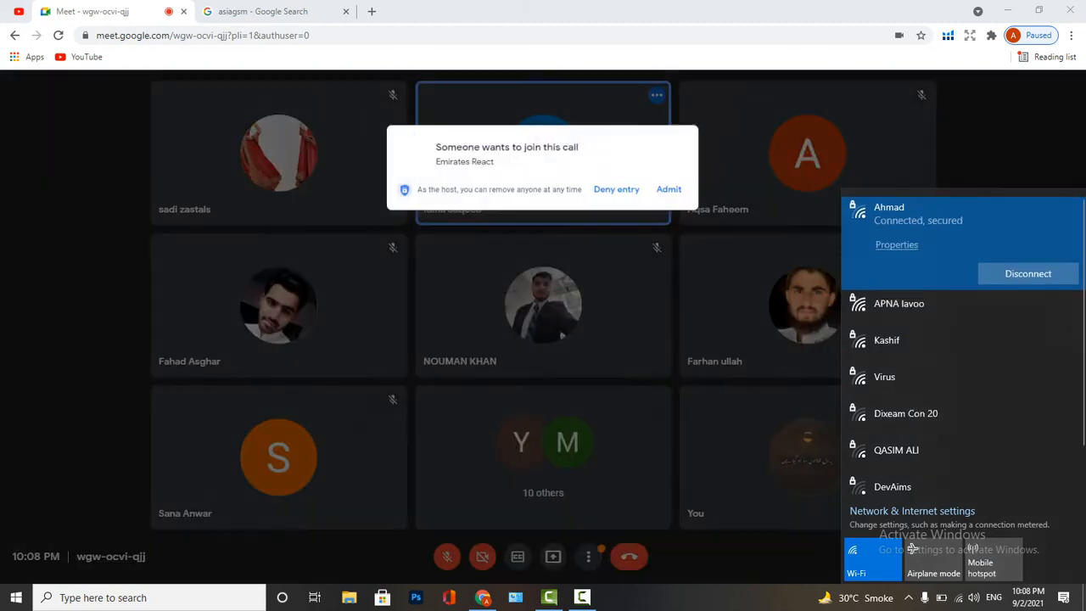
key("Escape")
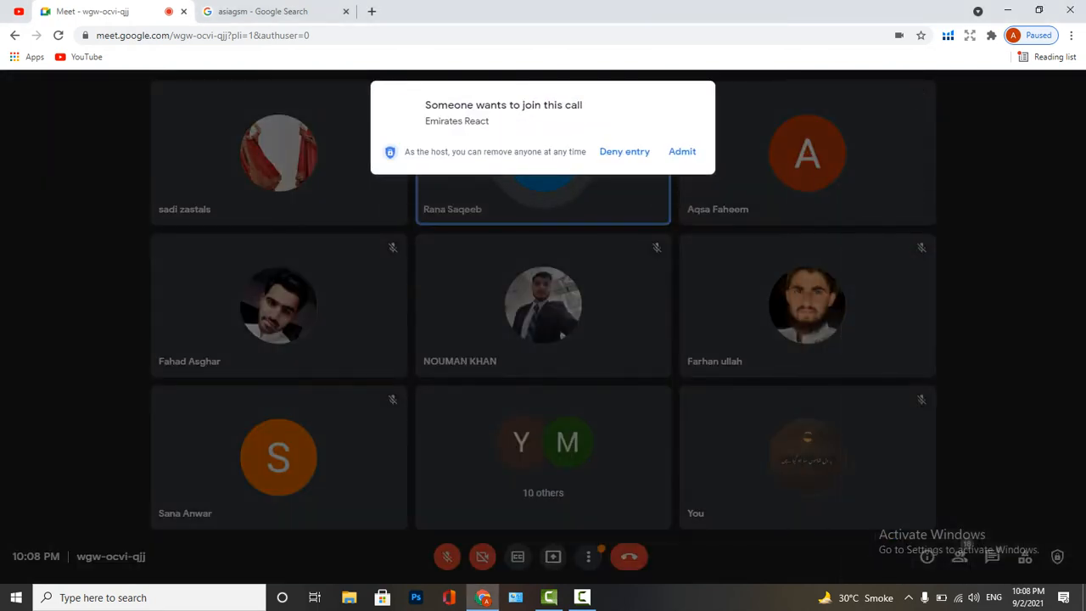
Admit the next two participants waiting to join the call
left_click(682, 152)
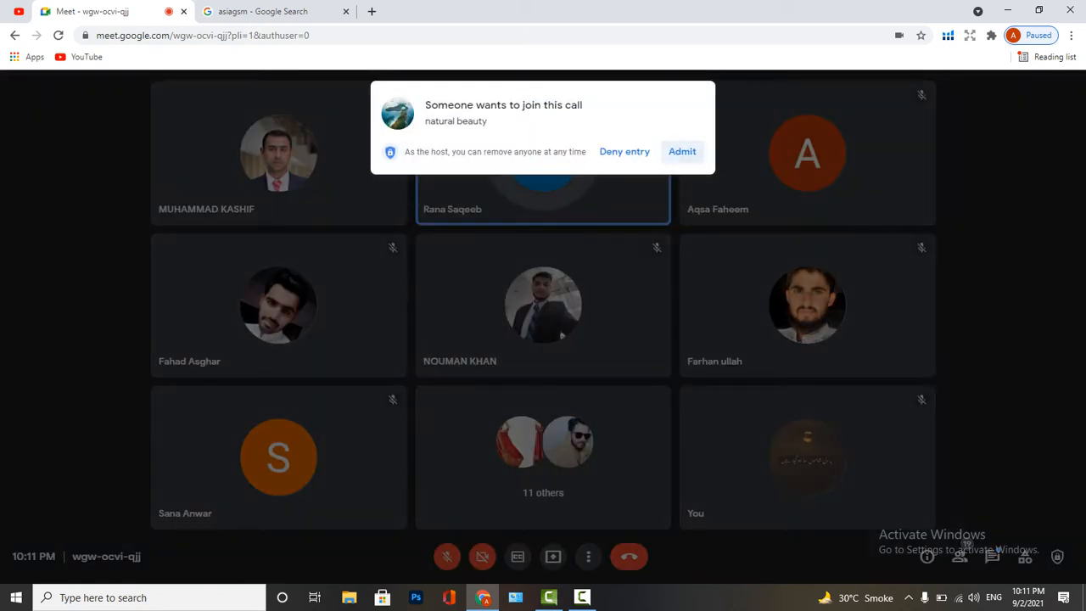
left_click(682, 151)
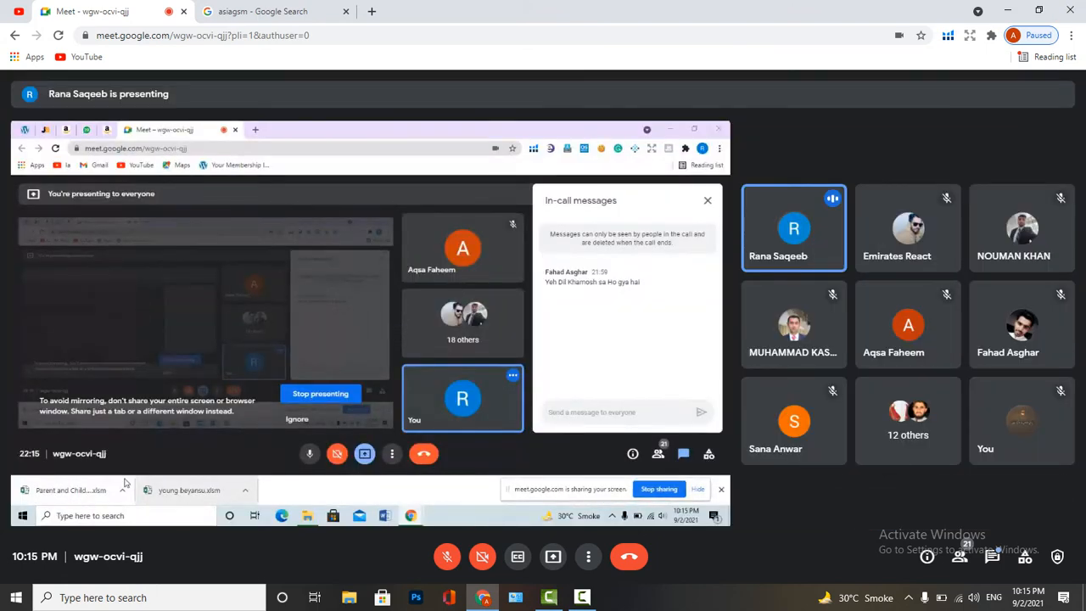
right_click(832, 123)
key("Escape")
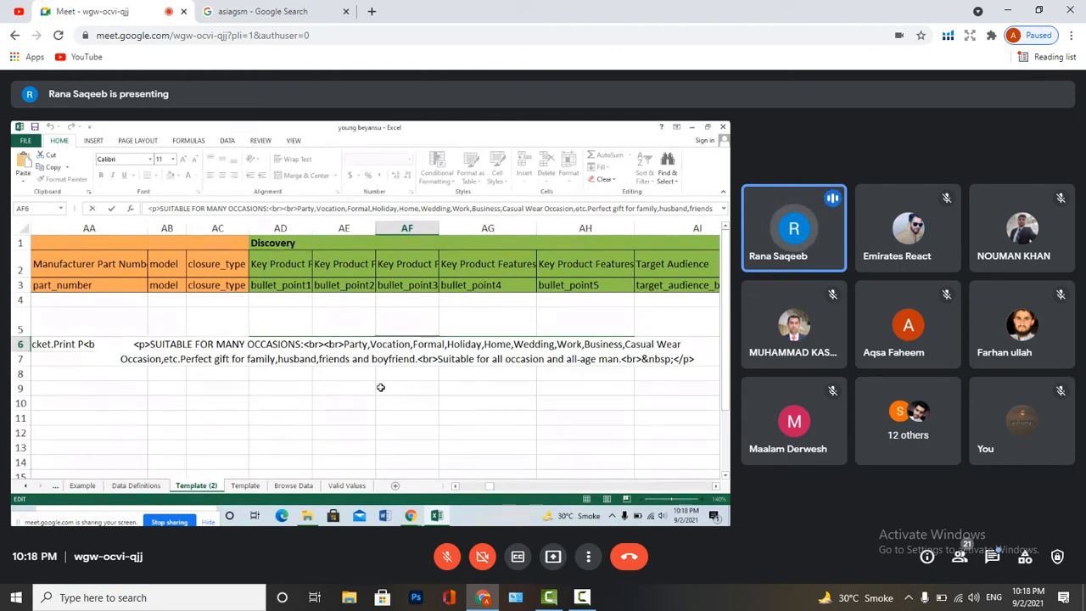
Open the bullet_point4 cell AG6 on the Template (2) sheet to read its full text
left_click(451, 329)
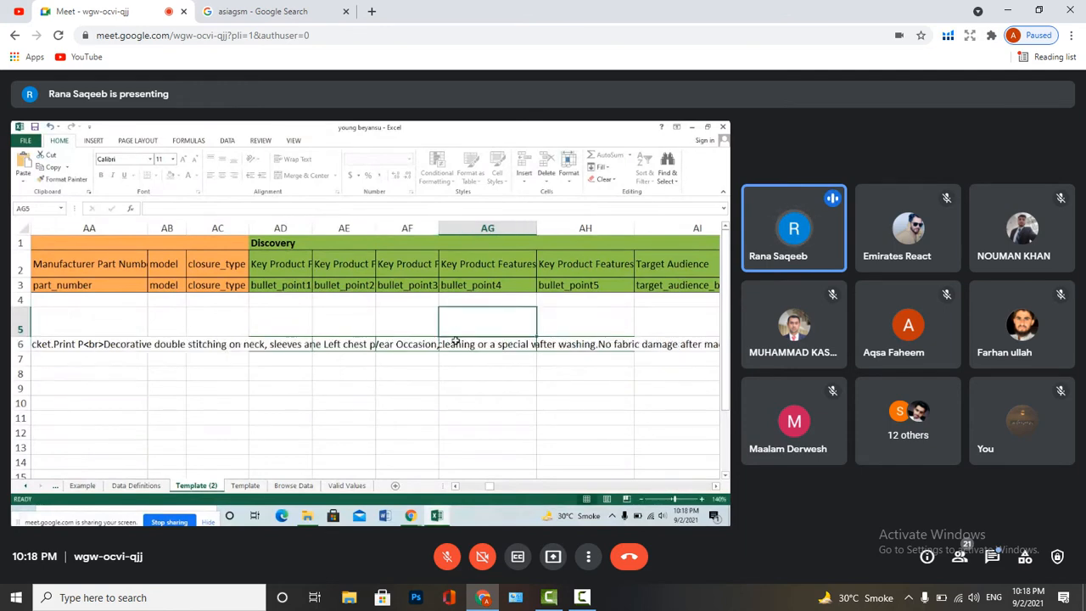
double_click(458, 343)
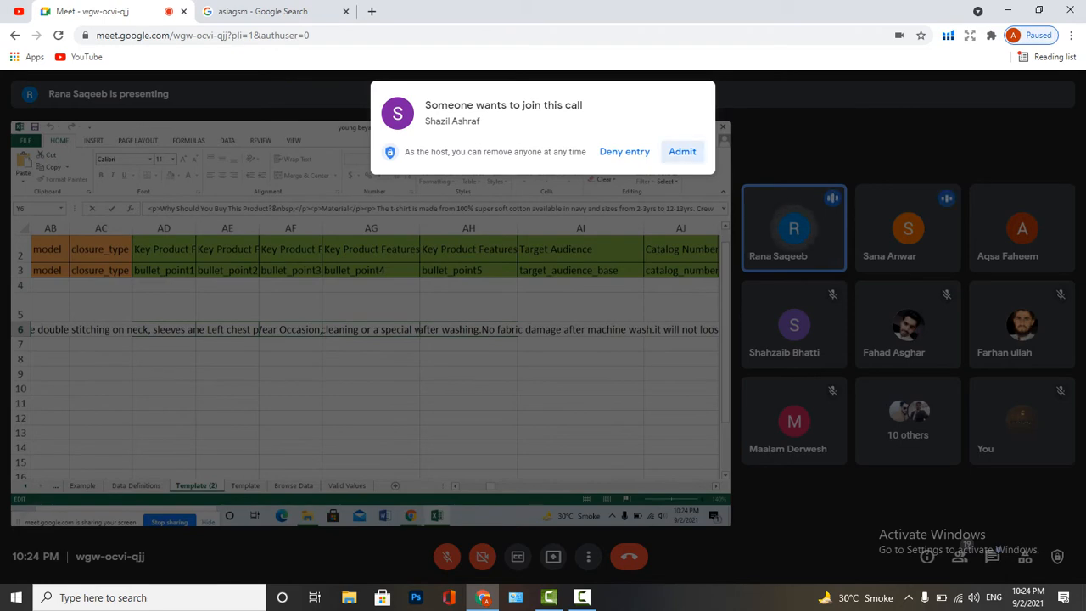
Admit the participant waiting to join the call
left_click(682, 151)
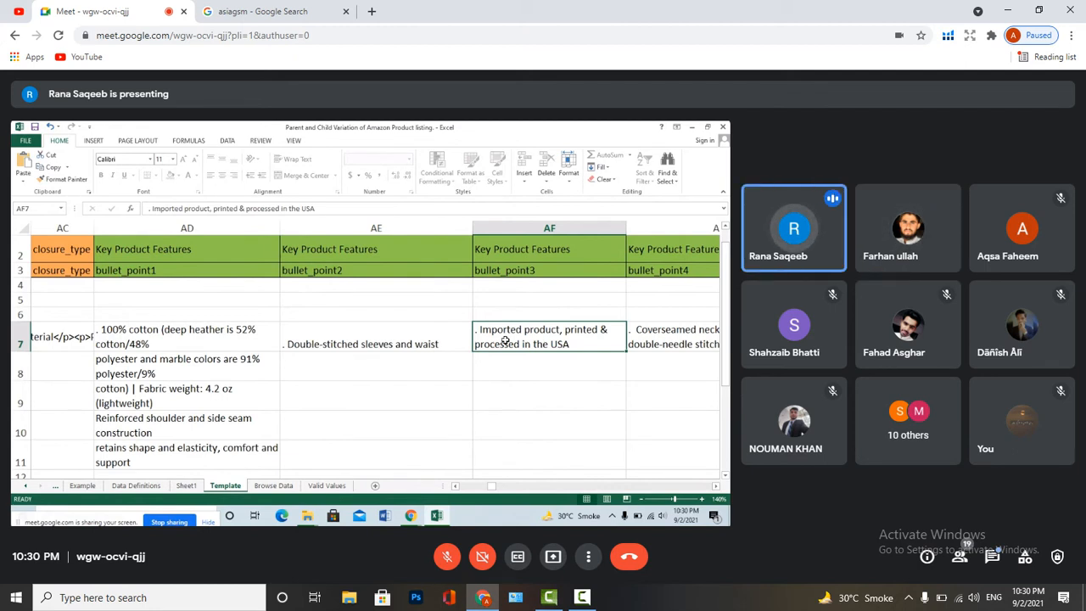
Review the Key Product Features cells on the parent and child variation Template sheet, from bullet_point1 to bullet_point4
left_click(179, 372)
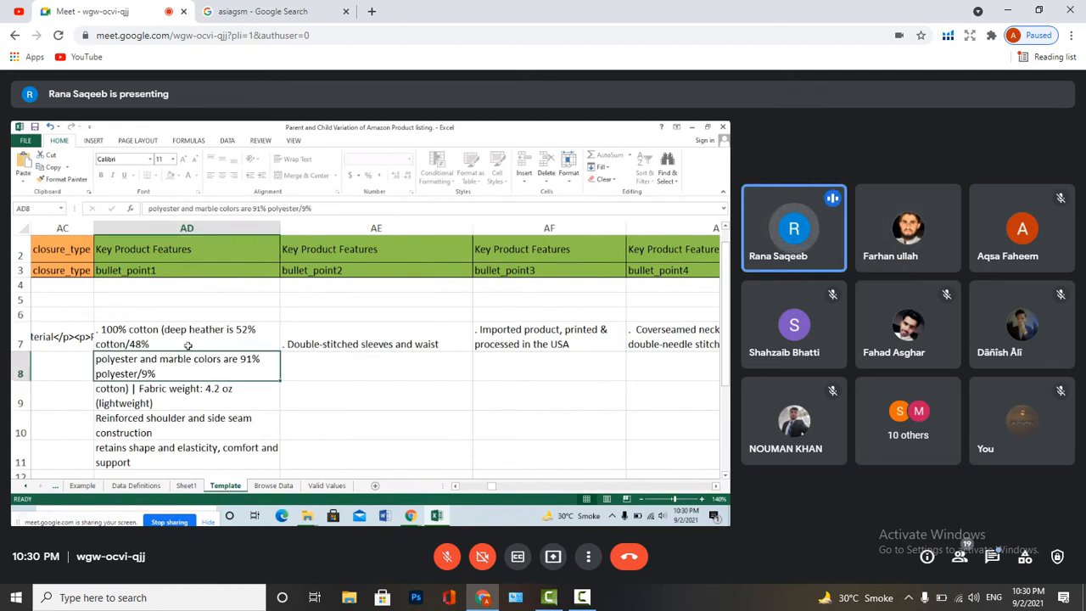
left_click(187, 345)
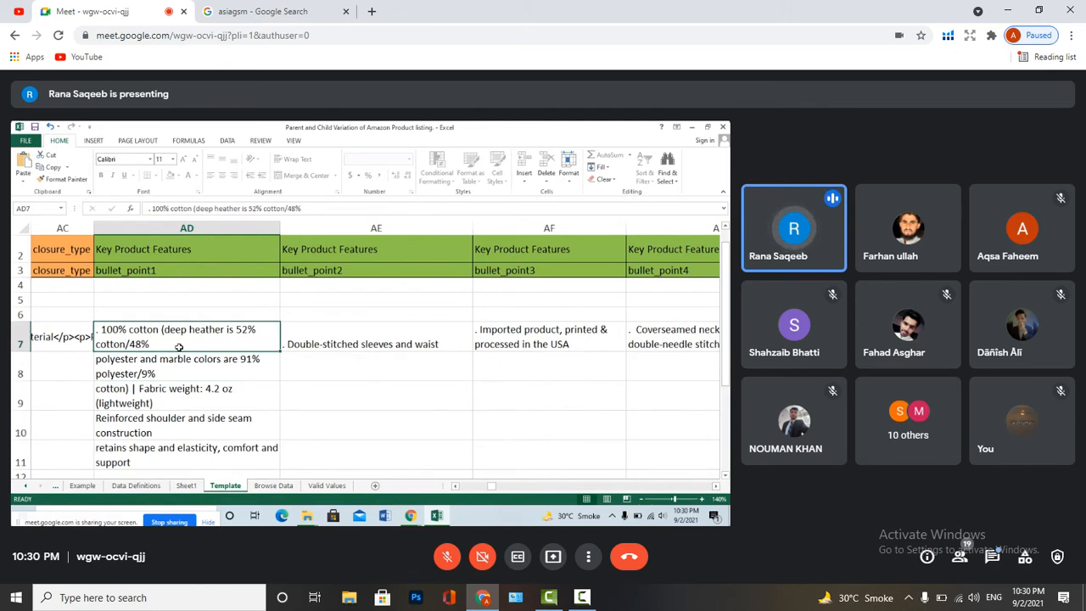
double_click(179, 347)
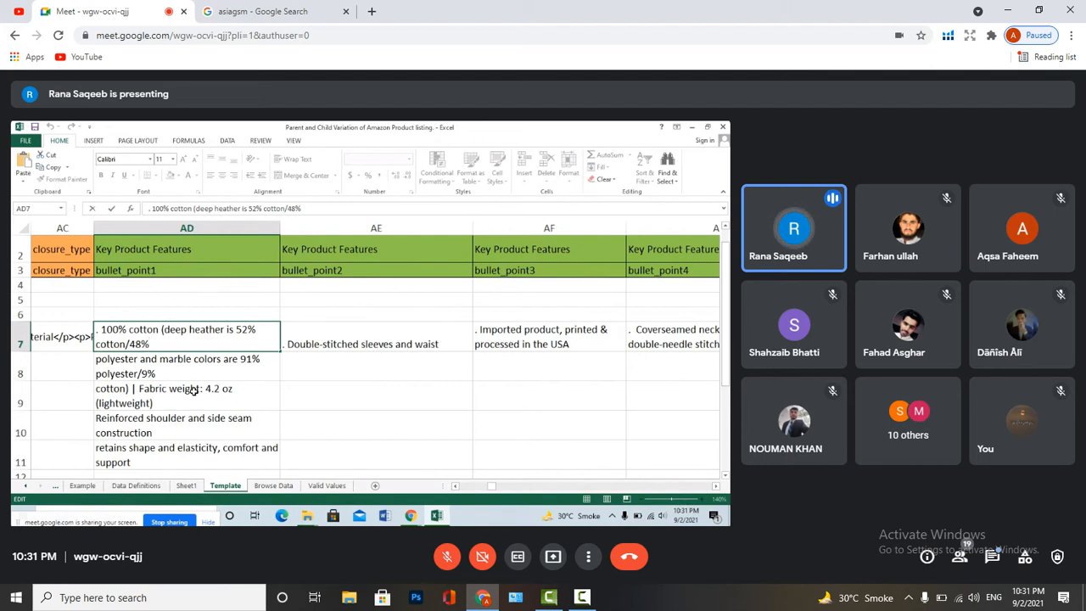
left_click(532, 347)
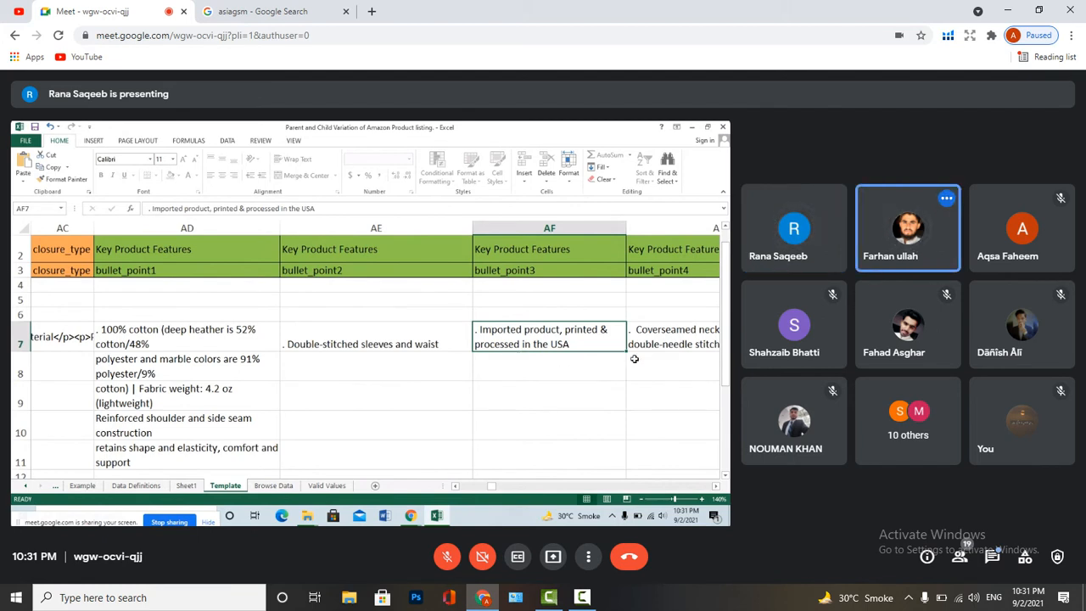
left_click(666, 334)
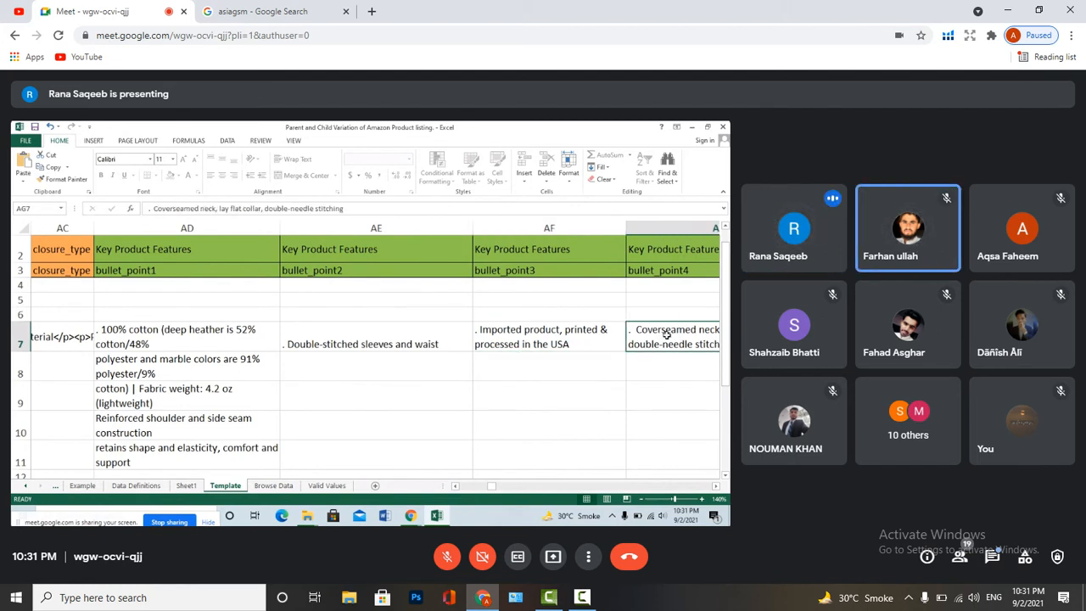
key("Right")
key("Left")
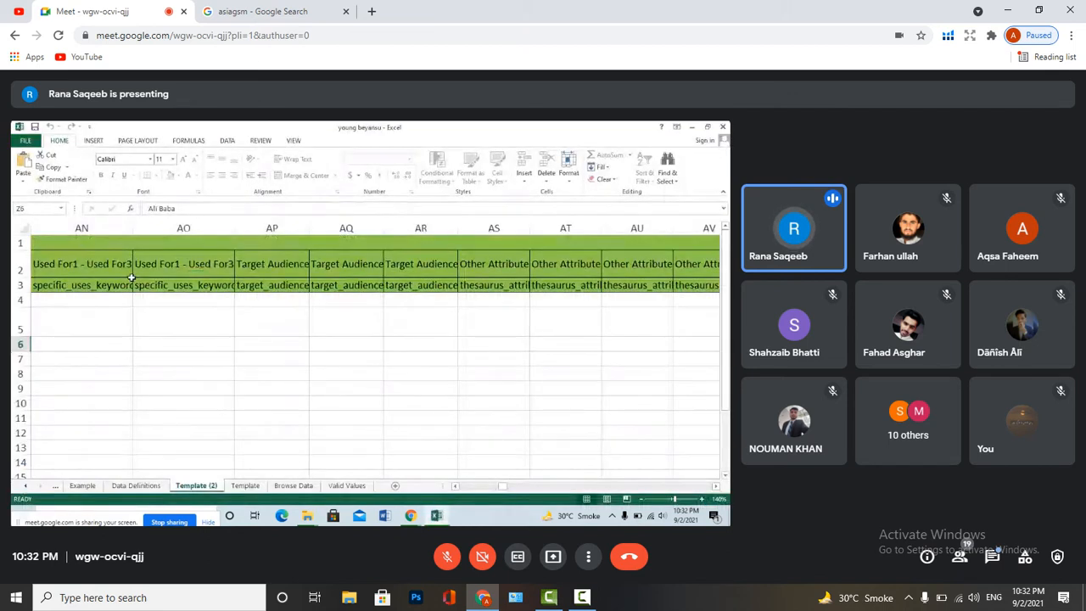
In the young beyansu workbook, examine row 6 of Template (2) from the Used For columns back through the bullet points to Manufacturer Part Number
left_click(117, 347)
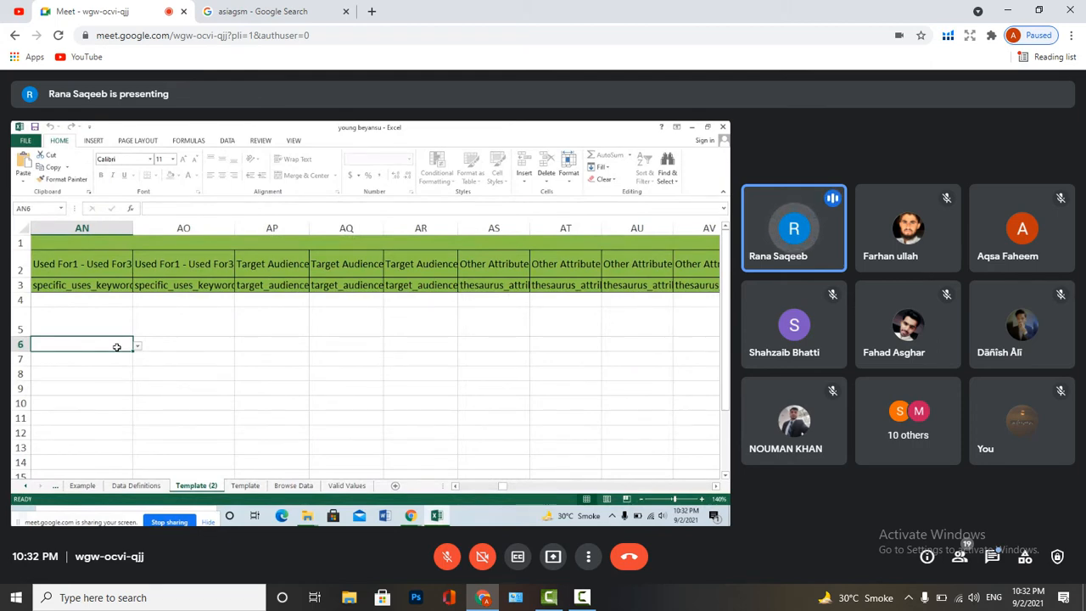
key("Left")
key("Left")
key("Left")
key("Left")
key("Left")
key("Left")
key("Right")
key("Right")
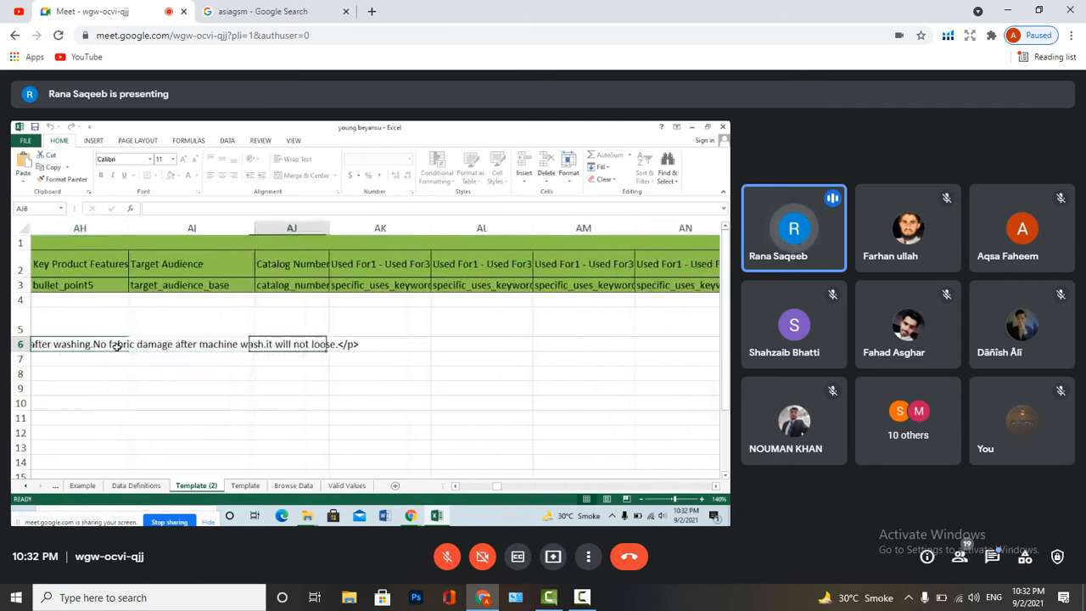
key("Left")
key("Left")
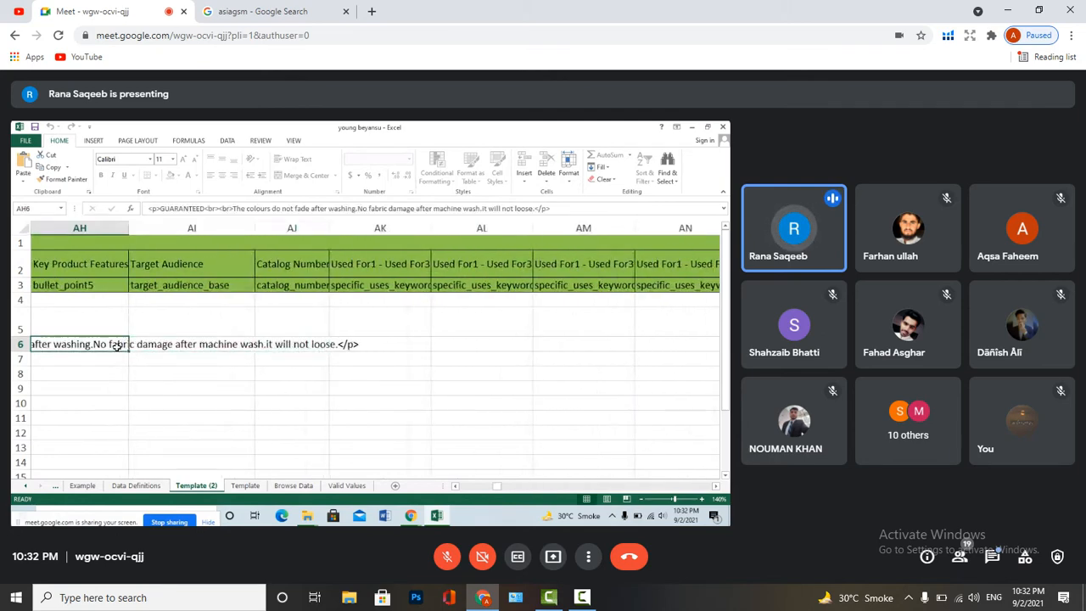
key("Left")
key("Left")
key("Left")
key("Left")
key("Left")
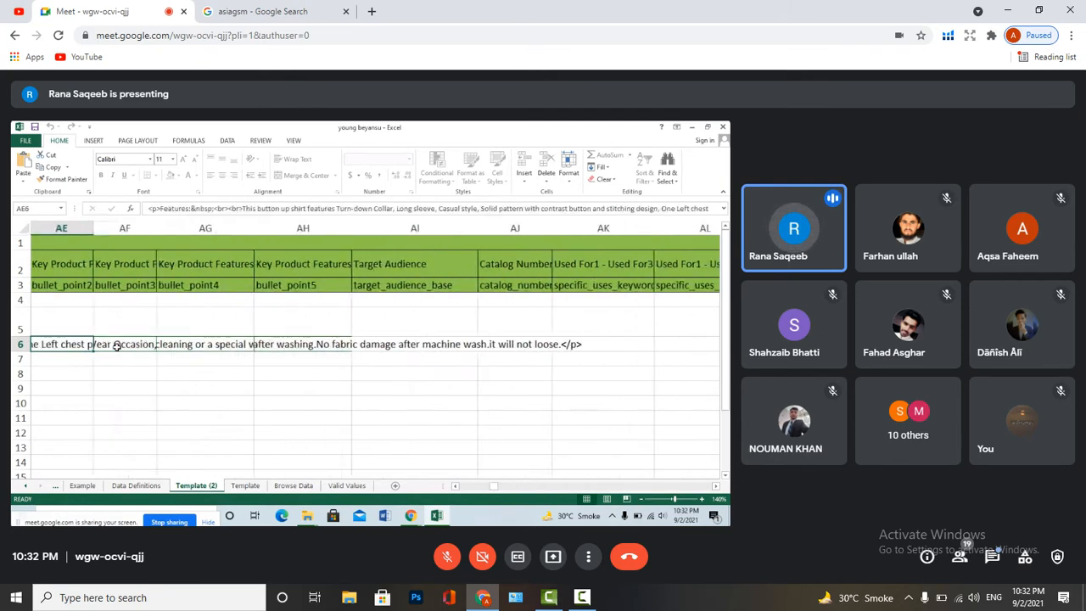
key("Left")
key("Left")
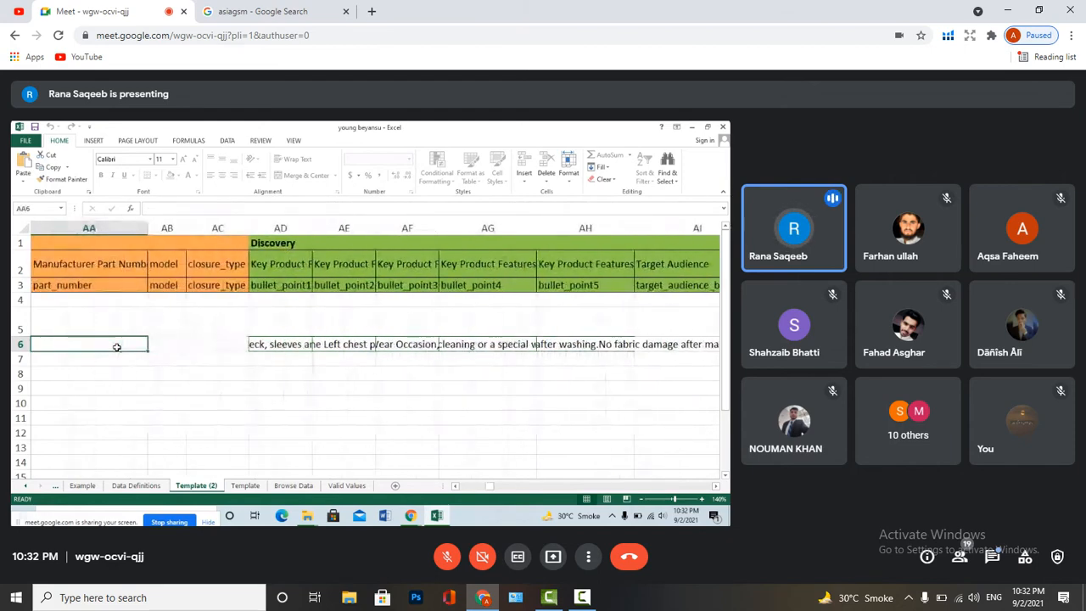
Review the row 6 bullet point cells from bullet_point1 to bullet_point5 and on to Catalog Number
key("Right")
key("Right")
key("Right")
key("Right")
key("Right")
key("Right")
key("Right")
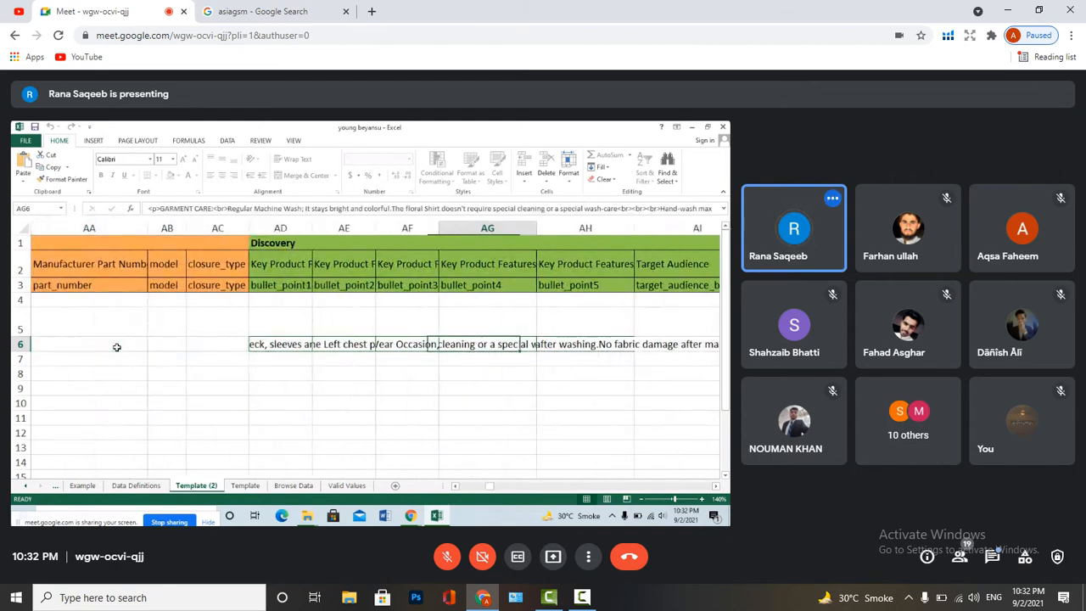
key("Right")
key("Right")
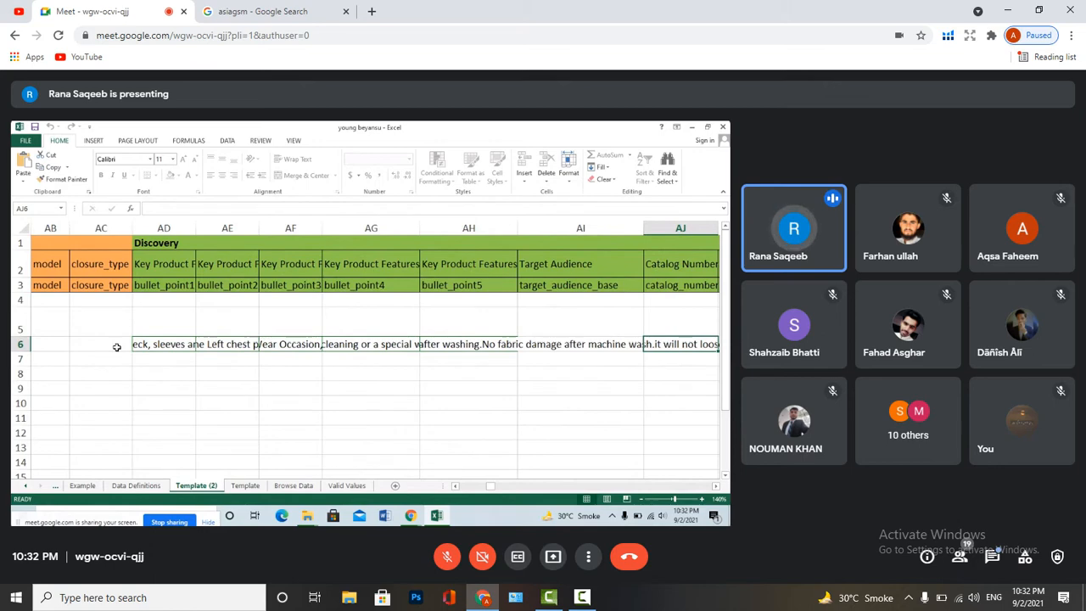
Examine the columns beyond Catalog Number, including Used For, Target Audience, Other Attribute, Subject Matter and Compatible Devices
key("Right")
key("Right")
key("Right")
key("Right")
key("Right")
key("Right")
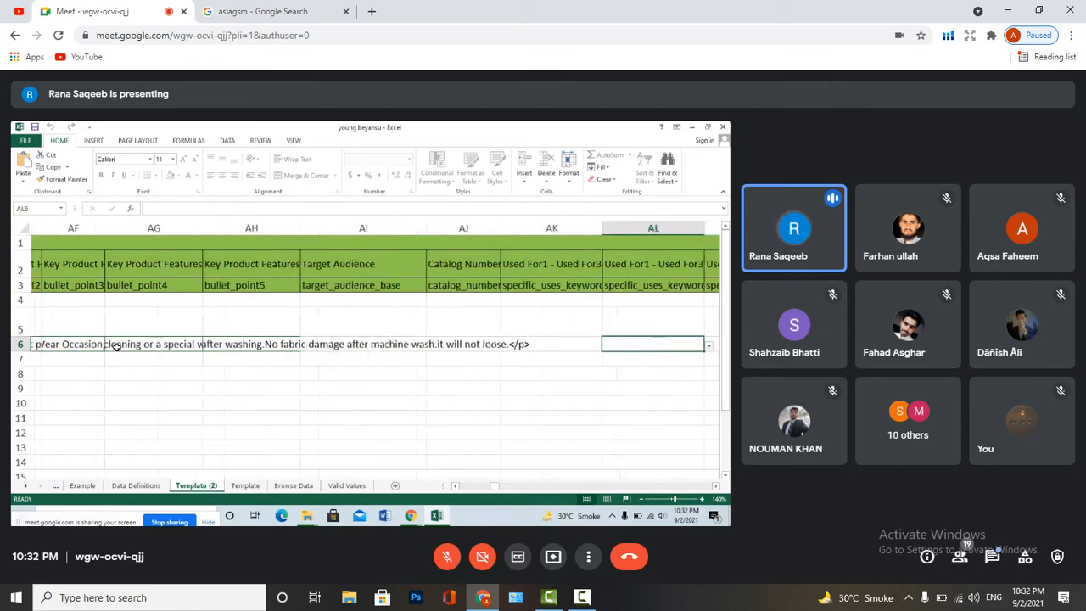
key("Right")
key("Right")
key("Right")
key("Right")
key("Right")
key("Right")
key("Right")
key("Right")
key("Right")
key("Right")
key("Right")
key("Right")
key("Right")
key("Right")
key("Right")
key("Right")
key("Right")
key("Right")
key("Right")
key("Right")
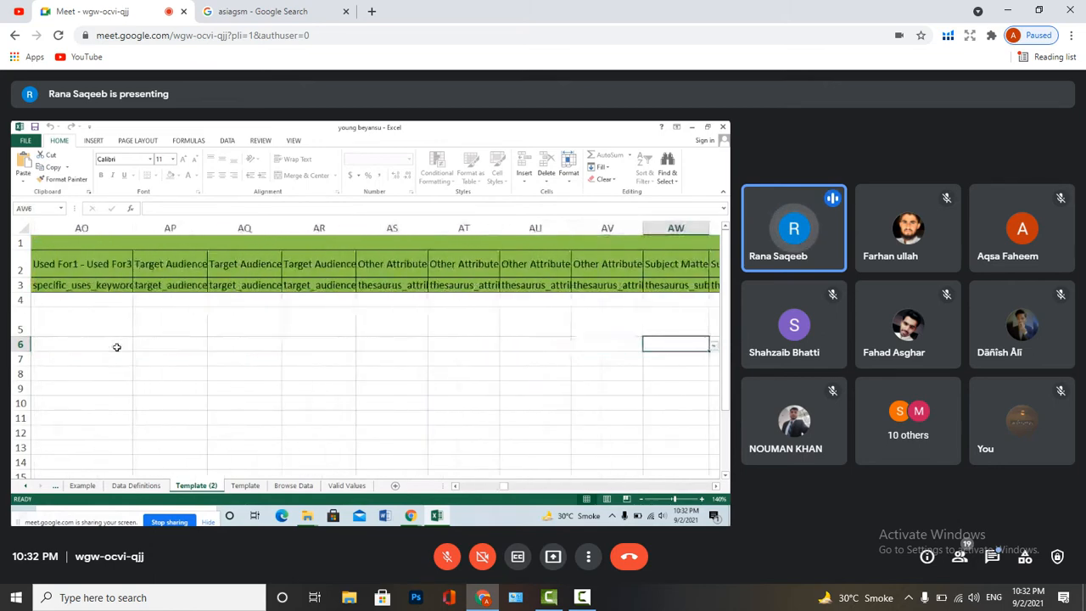
key("Right")
key("Right")
key("Right")
key("Right")
key("Right")
key("Right")
key("Right")
key("Right")
key("Right")
key("Right")
key("Right")
key("Right")
key("Right")
key("Right")
key("Right")
key("Right")
key("Right")
key("Right")
key("Right")
key("Right")
Go back through the Search Terms, Other Attribute and Used For columns to the bullet_point5 cell AH6
key("Left")
key("Left")
key("Left")
key("Left")
key("Left")
key("Left")
key("Left")
key("Left")
key("Left")
key("Left")
key("Left")
key("Left")
key("Left")
key("Left")
key("Left")
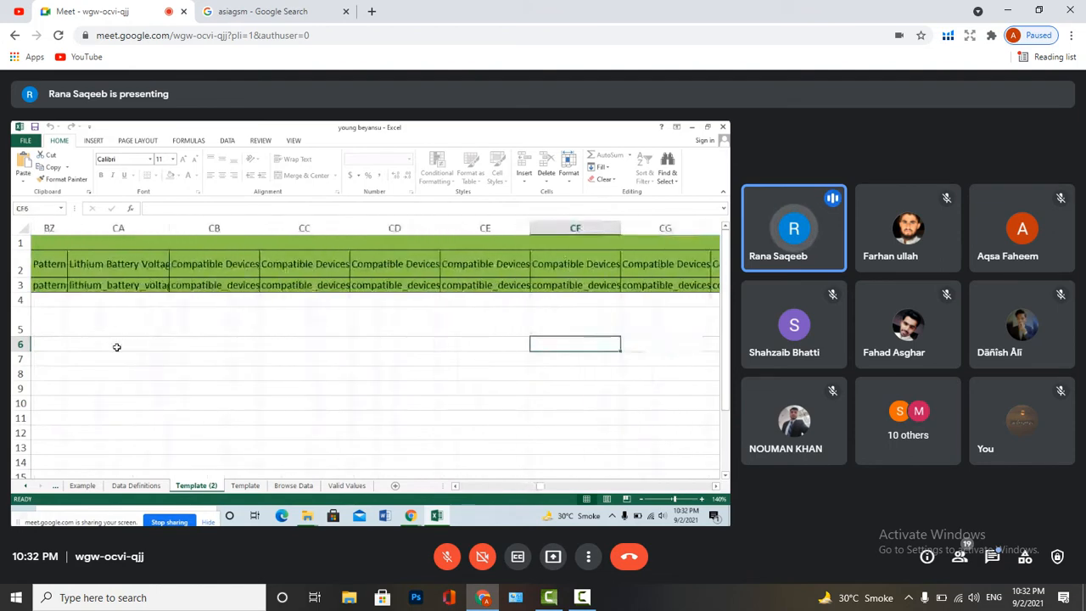
key("Left")
key("Left")
key("Left")
key("Left")
key("Left")
key("Left")
key("Left")
key("Left")
key("Left")
key("Left")
key("Left")
key("Left")
key("Left")
key("Left")
key("Left")
key("Left")
key("Left")
key("Left")
key("Left")
key("Left")
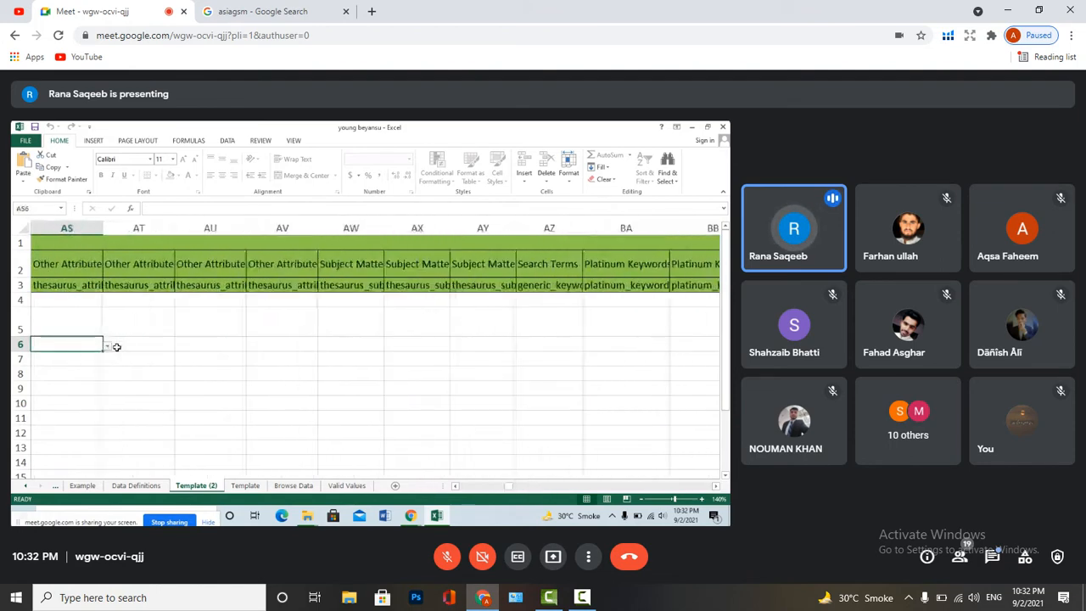
key("Right")
key("Right")
key("Right")
key("Right")
key("Right")
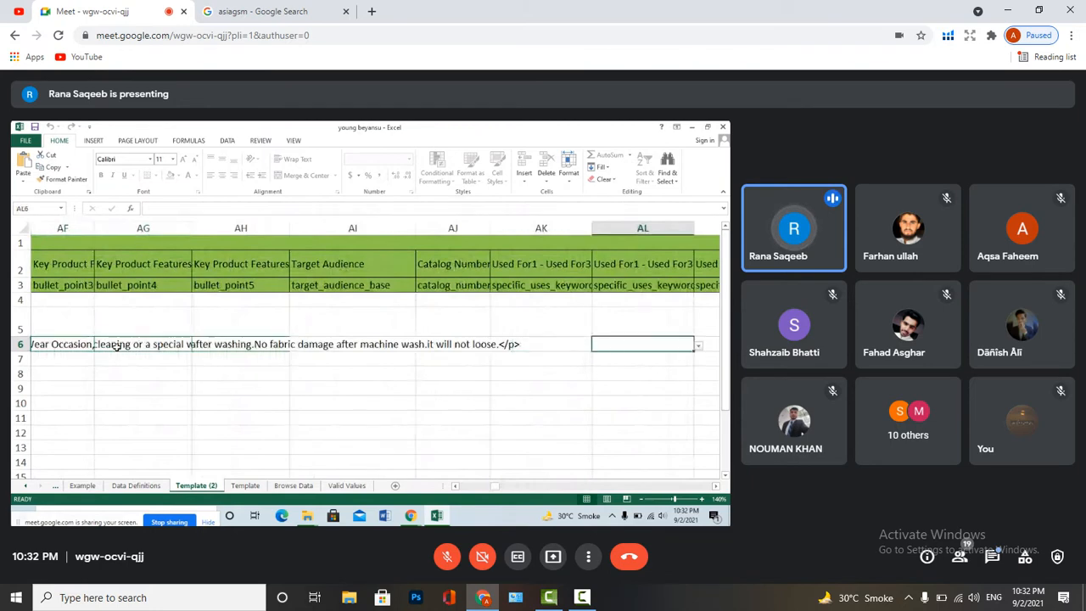
key("Left")
key("Left")
key("Left")
key("Left")
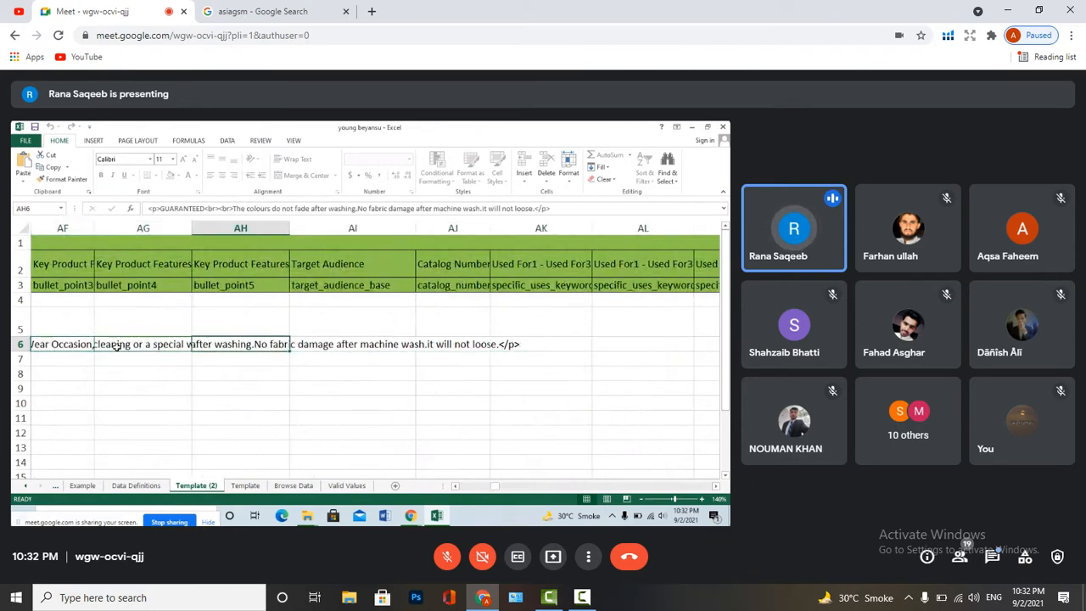
key("Up")
key("Down")
key("Down")
key("Up")
key("Up")
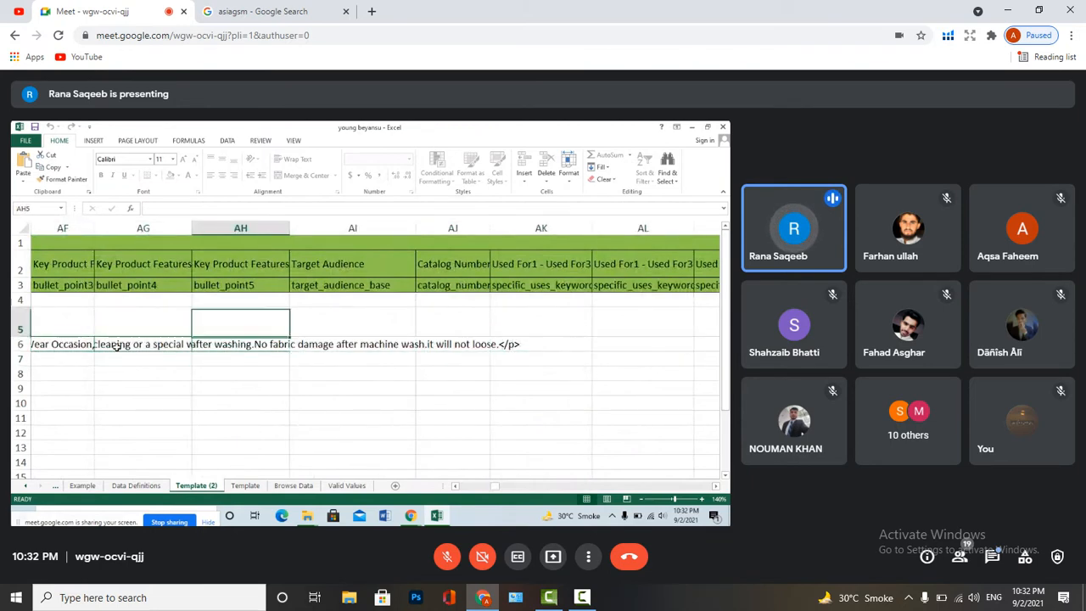
key("Down")
key("Down")
key("Up")
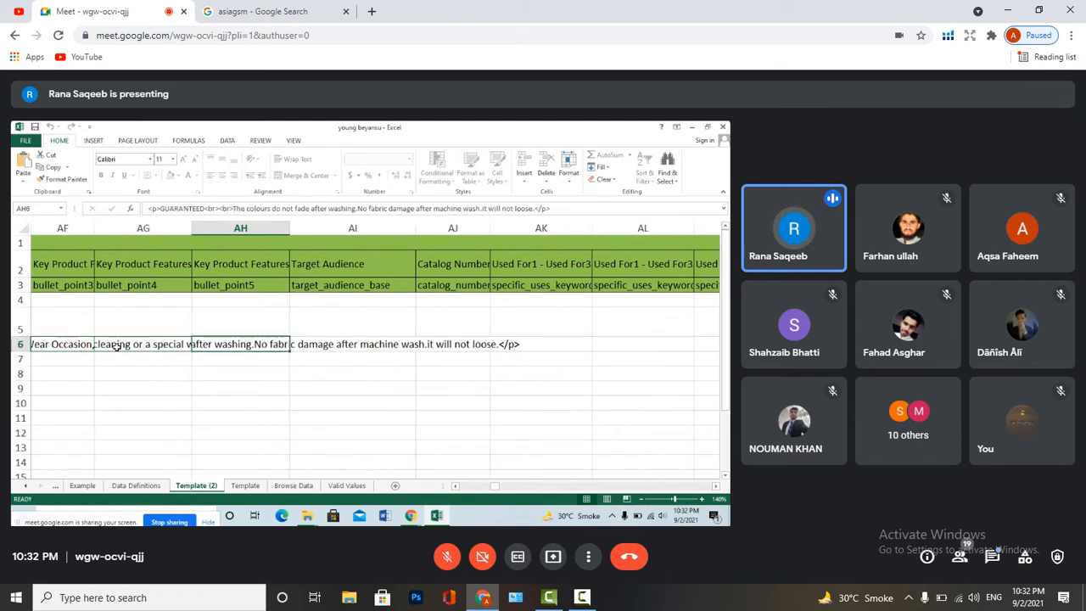
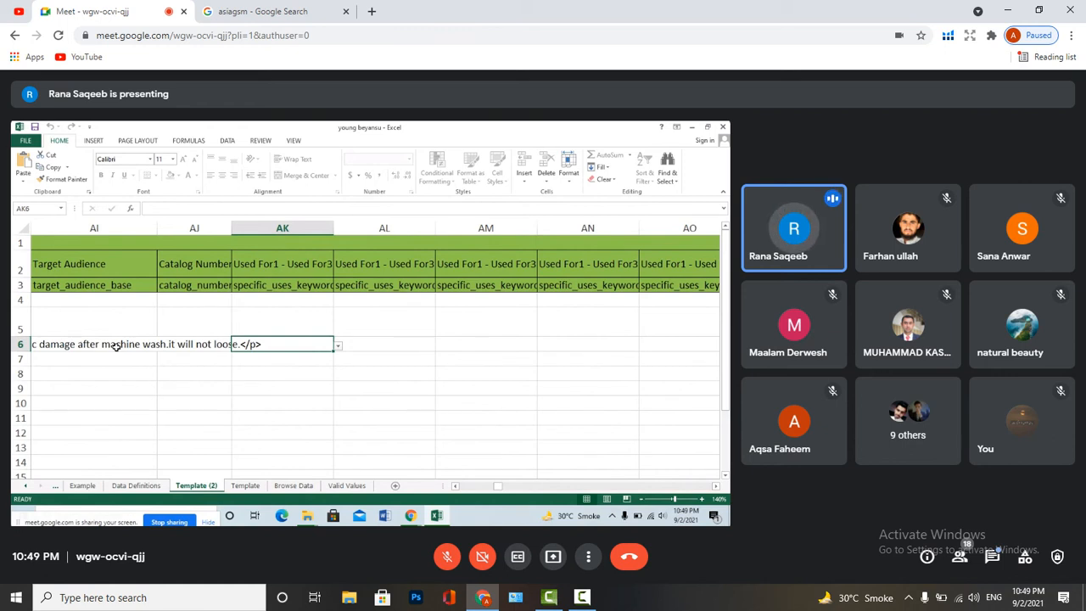
Examine the Used For columns AK to AO in row 6 of the Template (2) sheet
key("Right")
key("Right")
key("Right")
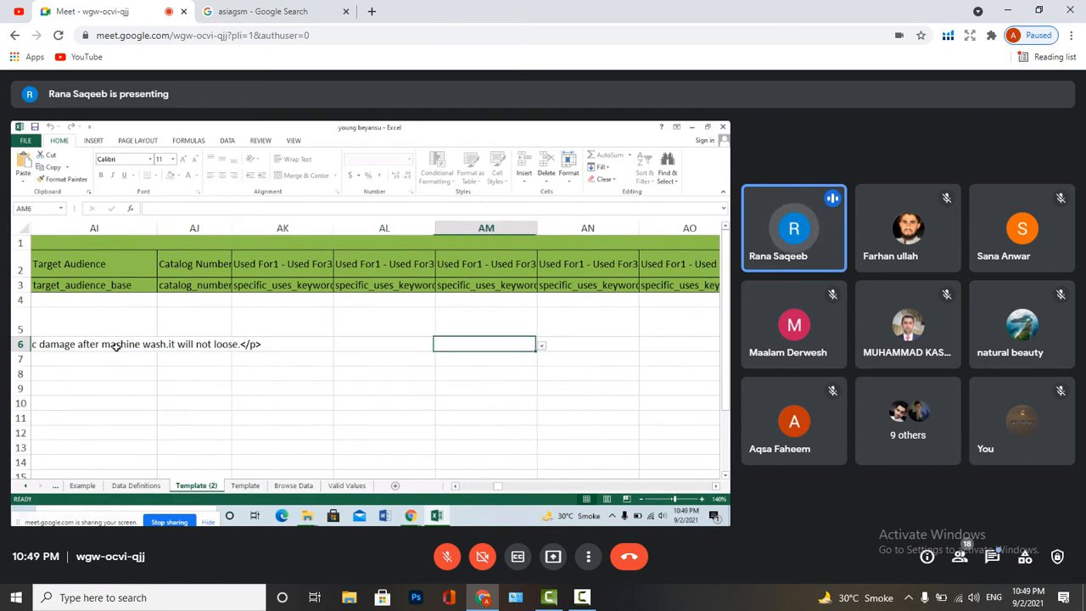
key("Right")
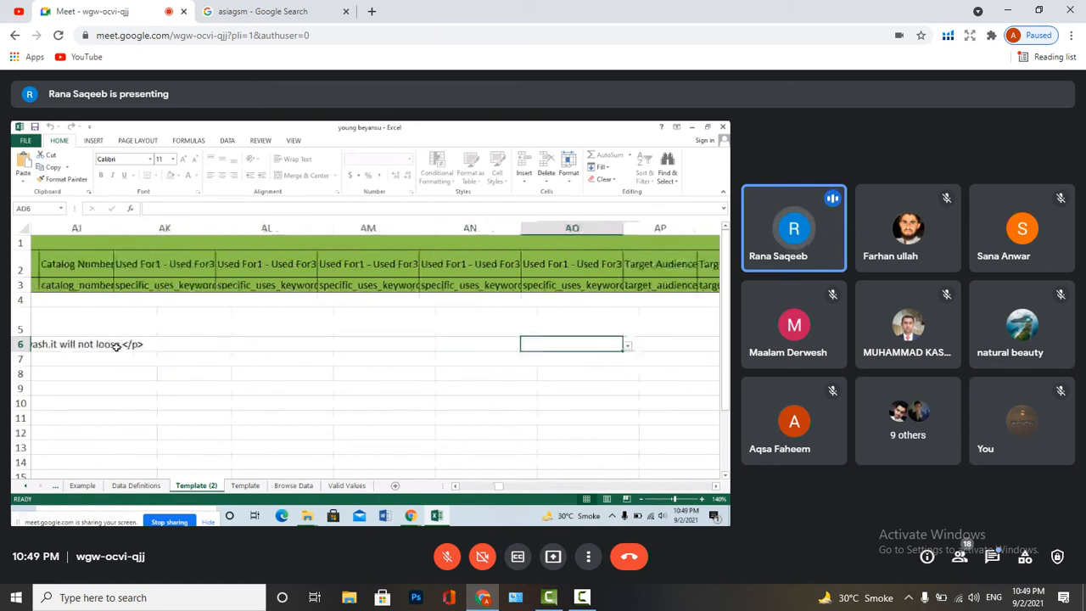
left_click(116, 347)
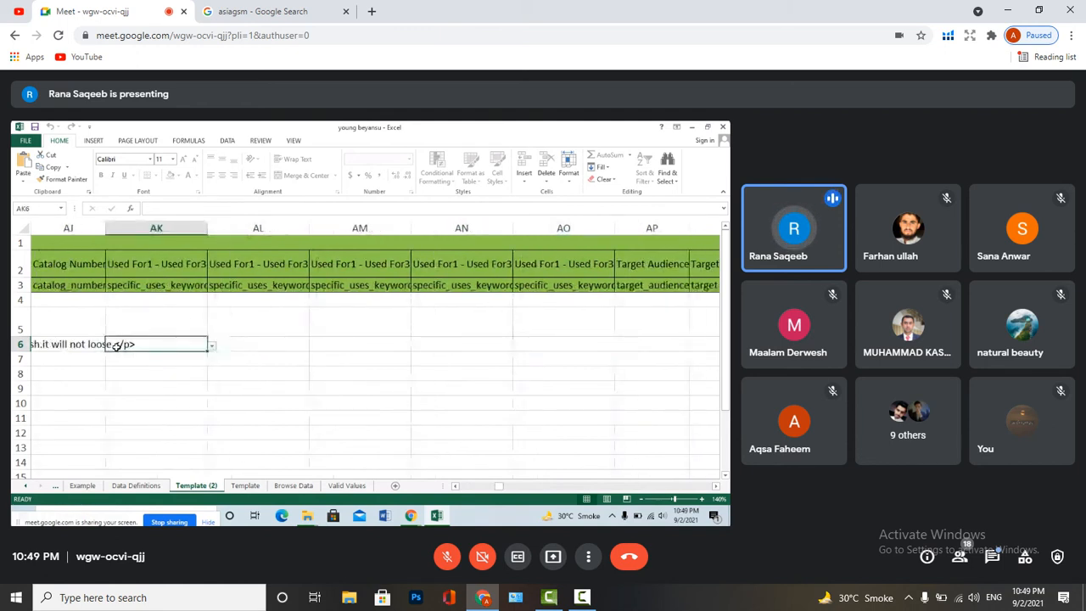
key("Right")
key("Right")
key("Right")
key("Right")
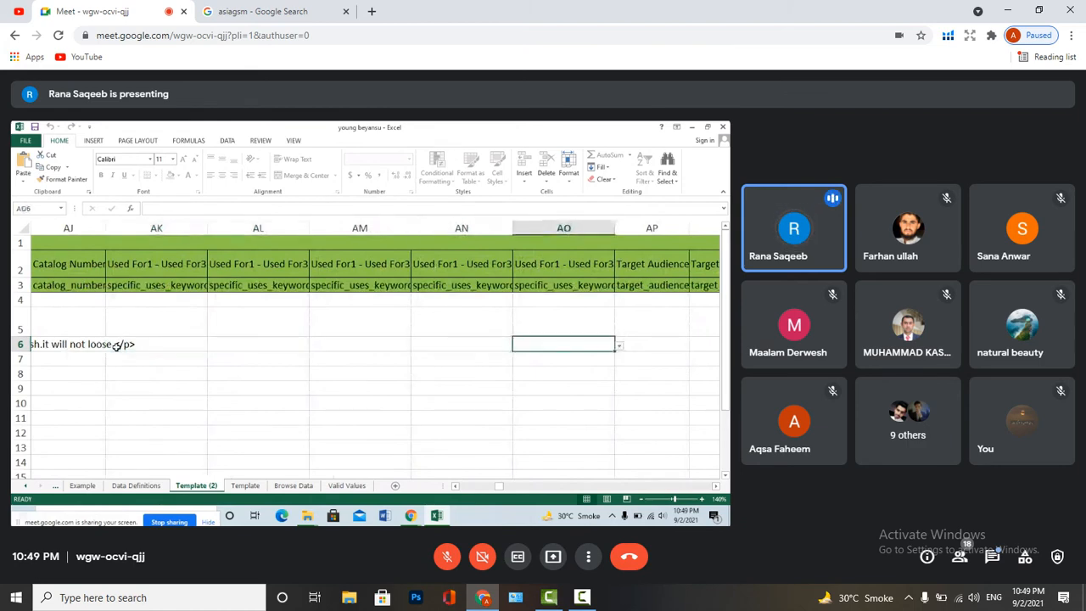
key("Left")
key("Left")
key("Left")
key("Left")
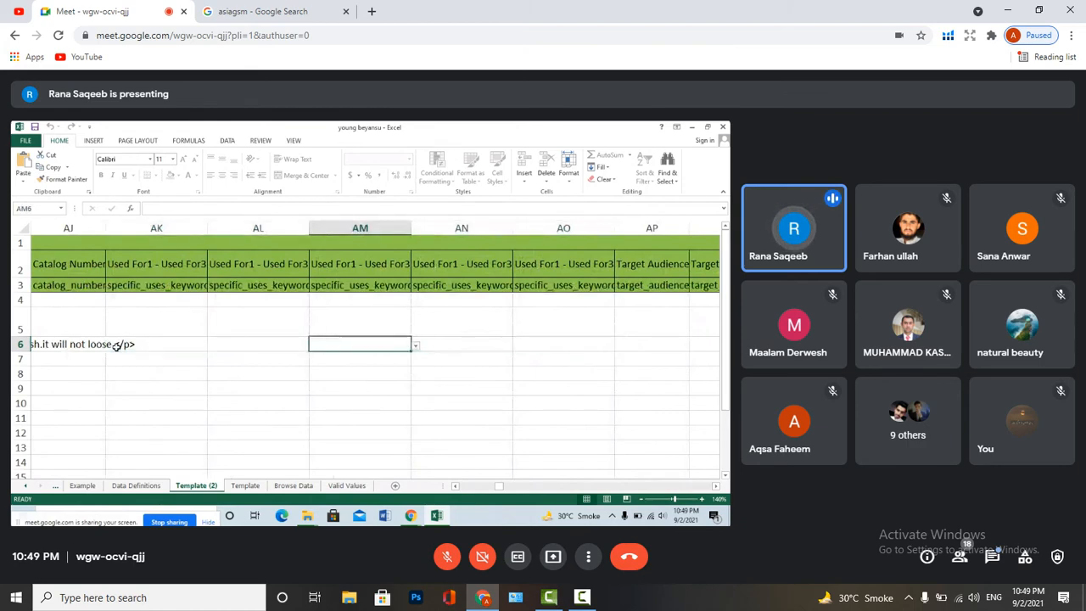
Continue through row 6 past the last Used For column and examine the Target Audience columns AP to AR
key("Right")
key("Right")
key("Right")
key("Right")
key("Right")
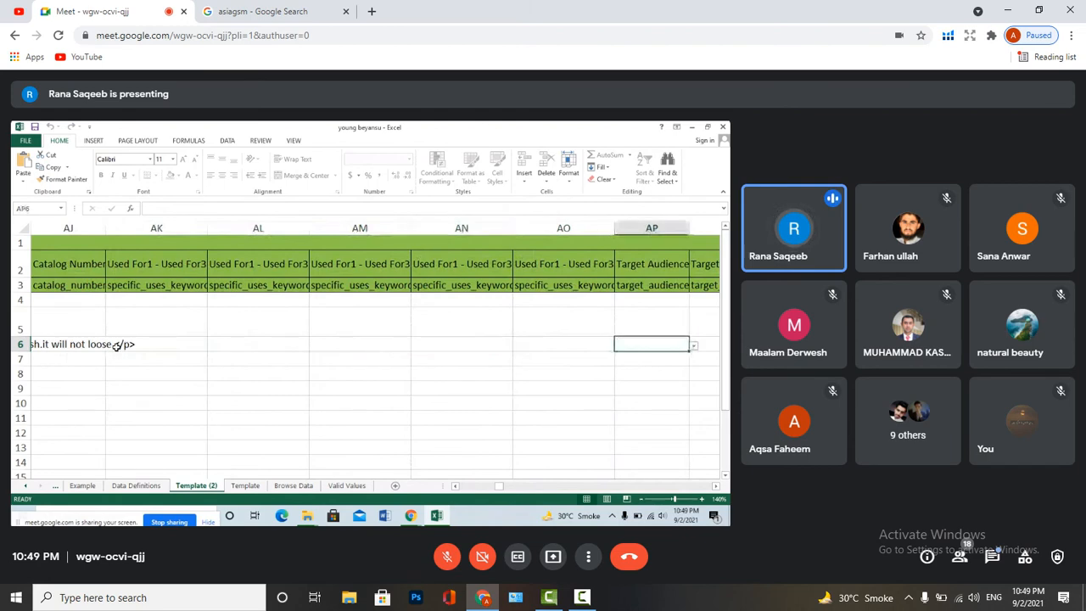
key("Right")
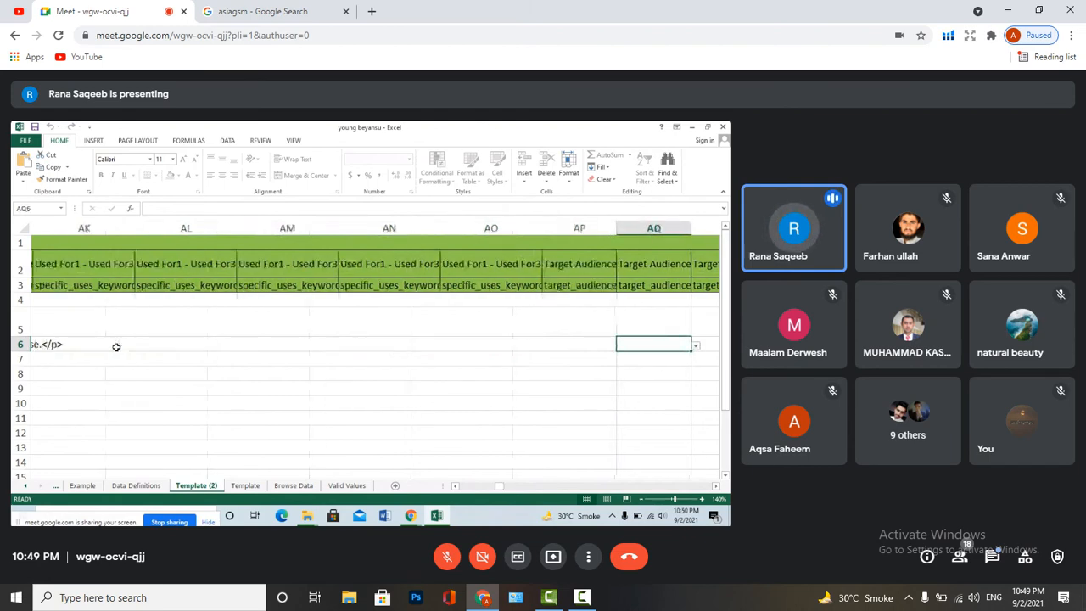
scroll(116, 346, "right", 3)
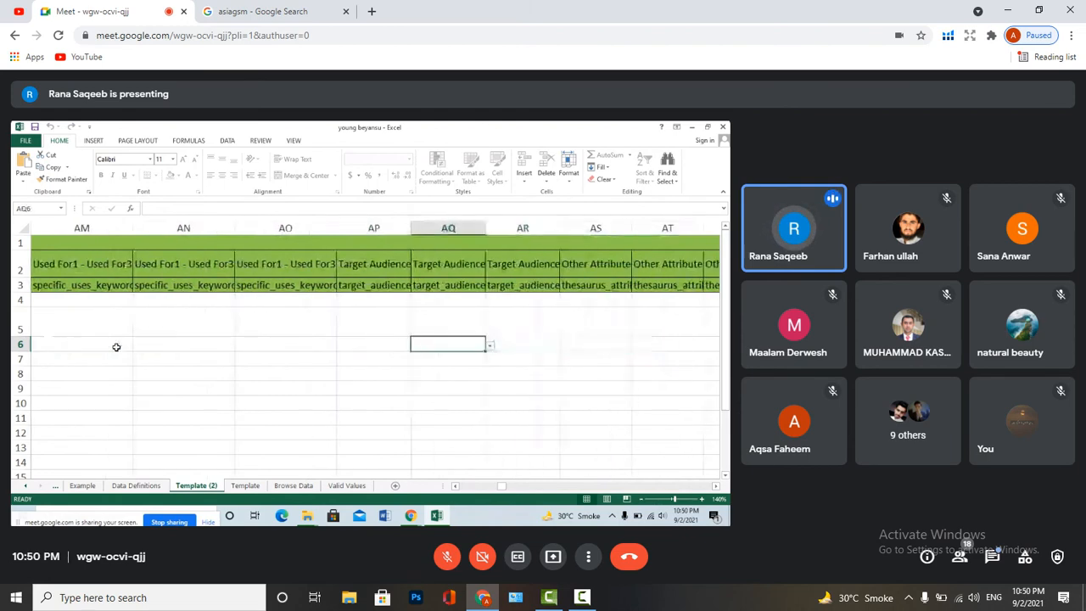
key("Left")
key("Right")
key("Right")
key("Left")
key("Left")
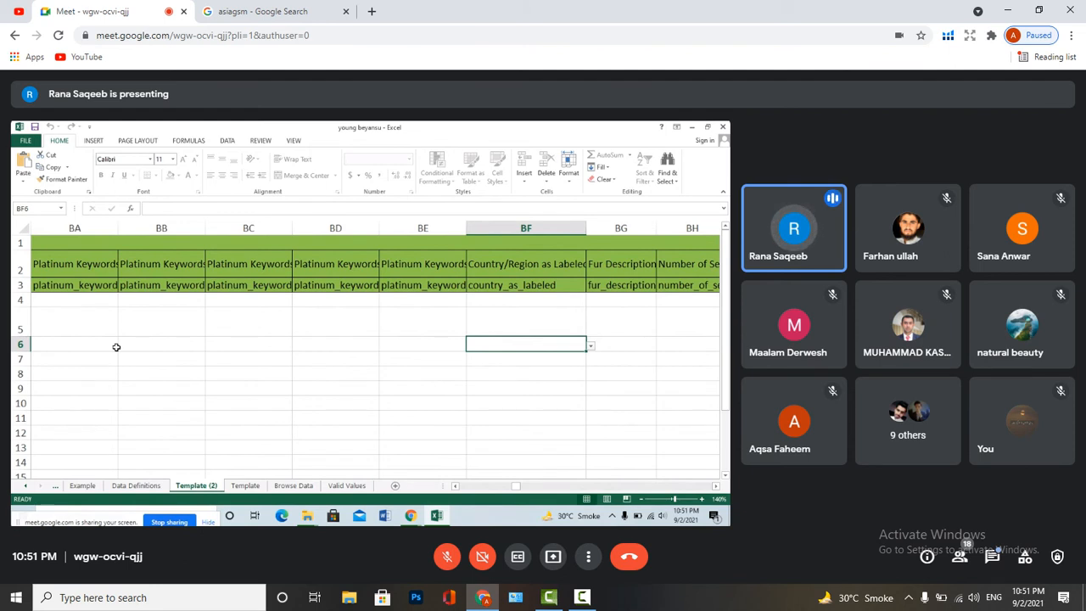
Examine row 6 around Country/Region as Labeled and Fur Description, going back into the Platinum Keywords columns
key("Right")
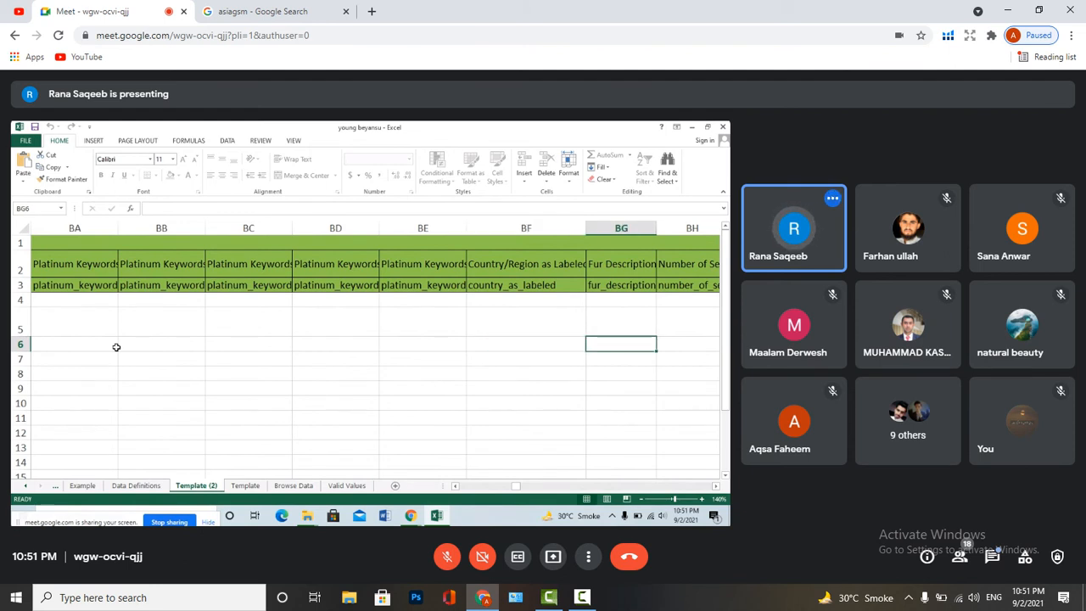
key("Right")
key("Left")
key("Left")
key("Left")
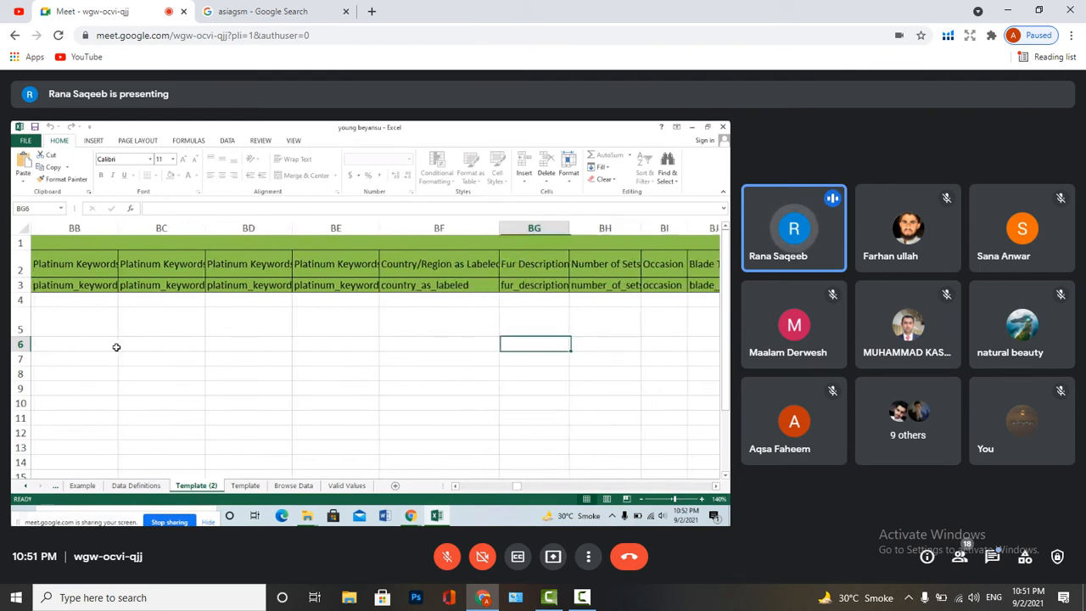
key("Right")
key("Left")
key("Left")
key("Left")
key("Left")
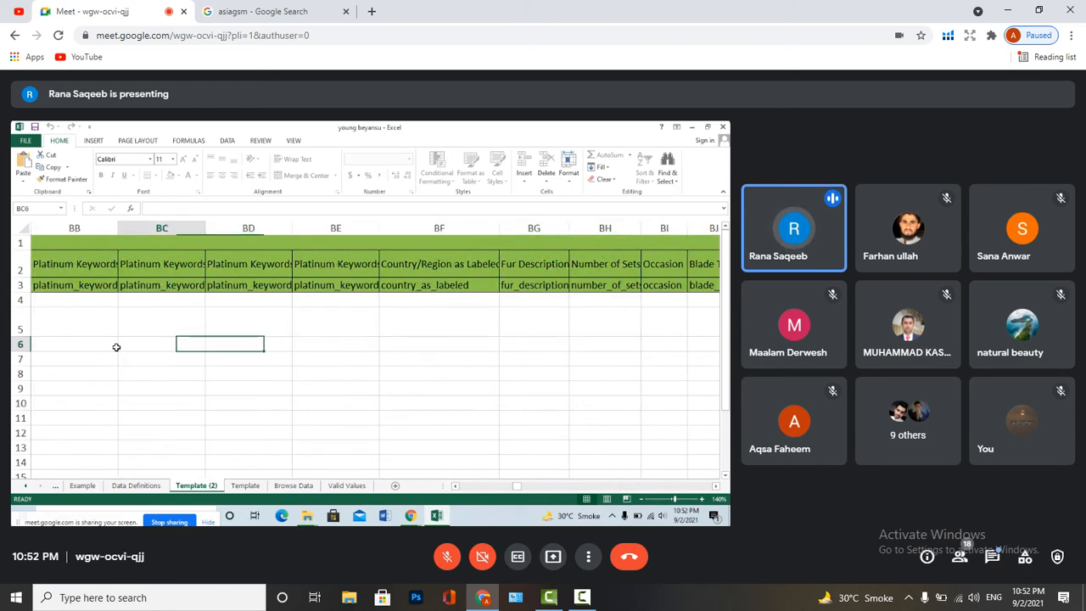
key("Left")
key("Right")
key("Right")
key("Right")
key("Right")
key("Right")
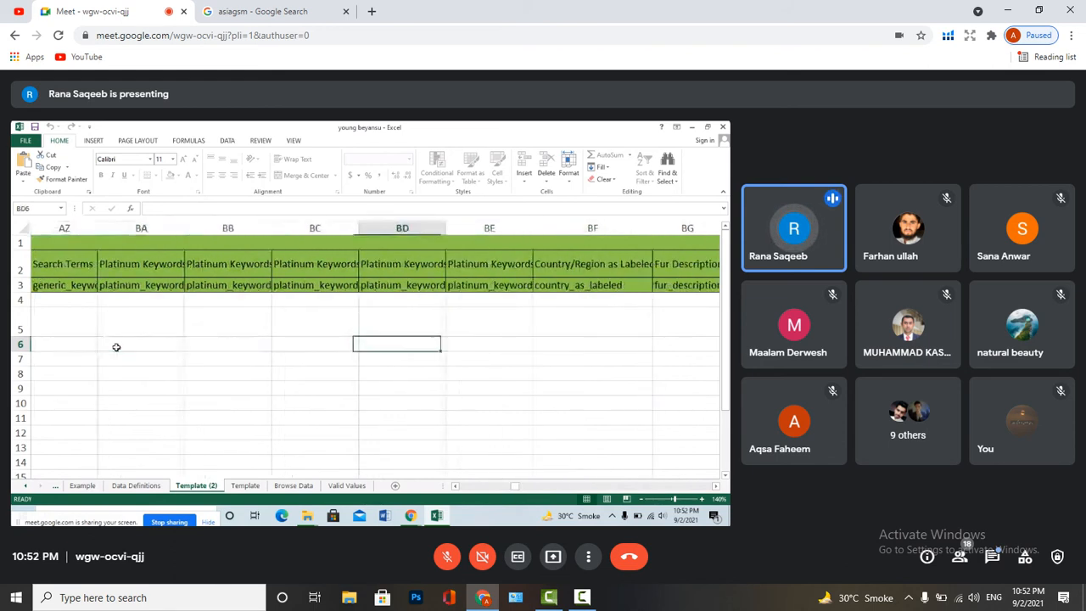
Review the Platinum Keywords cells of row 6 from BD back to BA
key("Left")
key("Left")
key("Left")
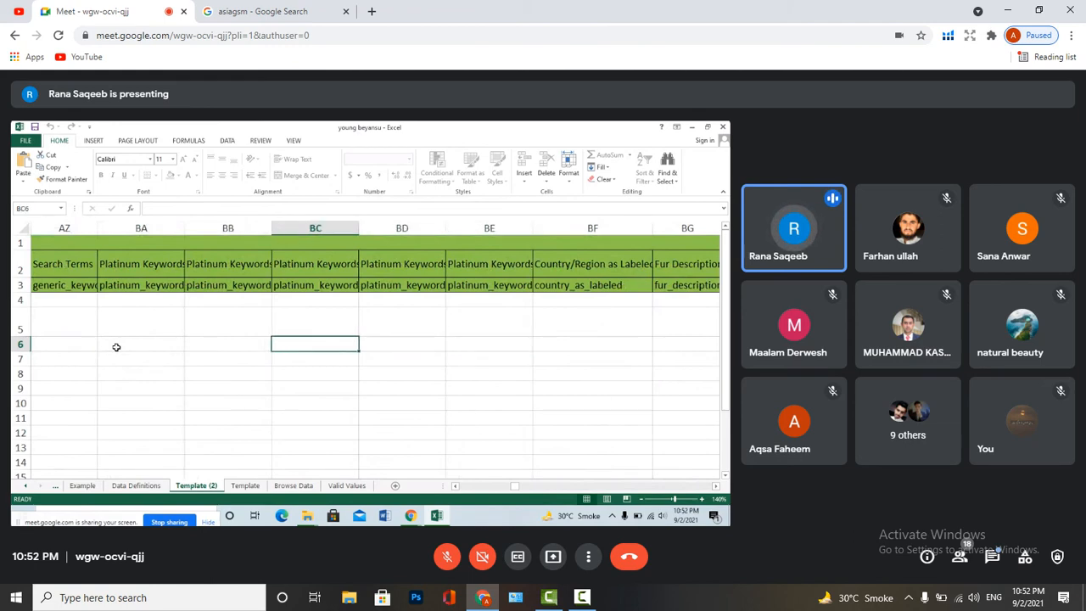
key("Left")
key("Left")
key("Right")
key("Right")
key("Right")
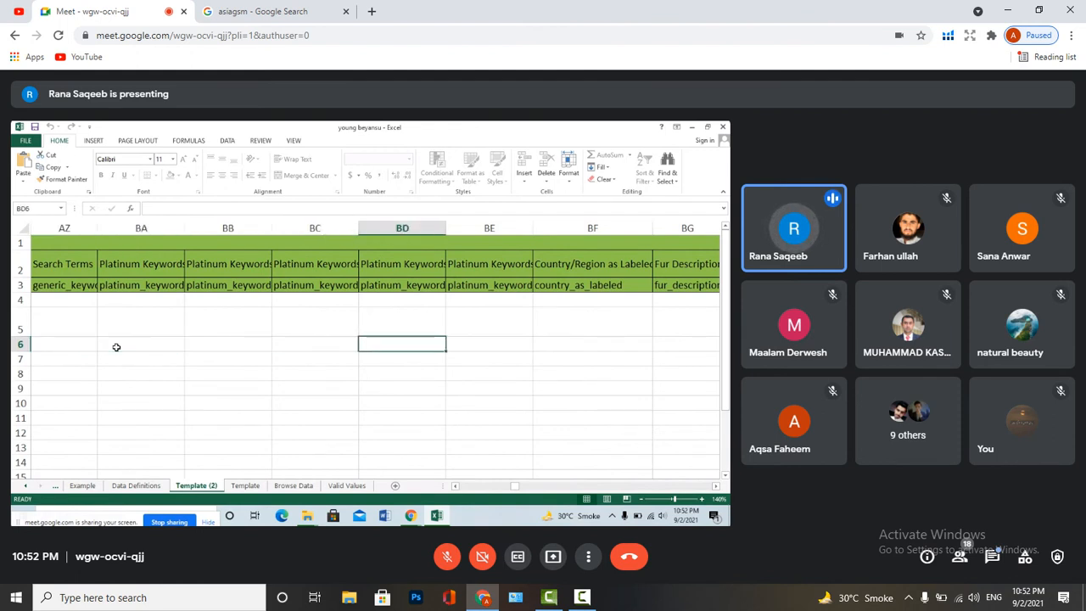
key("Left")
key("Left")
key("Left")
key("Left")
key("Right")
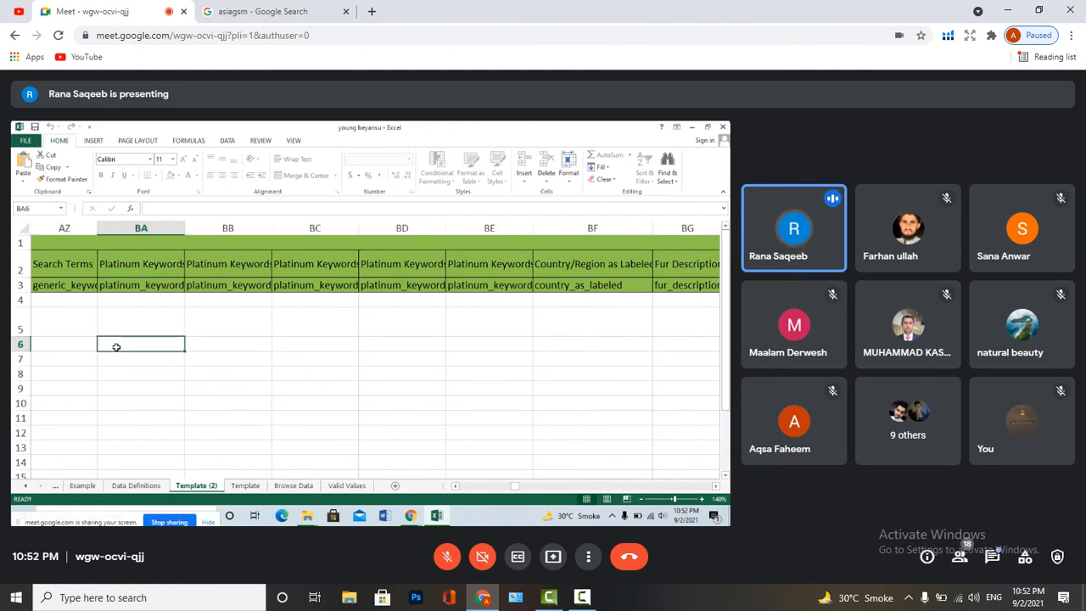
Examine the row 6 columns Country/Region as Labeled, Fur Description, Number of Sets, Occasion, Blade Type and Number of Pieces
key("Right")
key("Right")
key("Right")
key("Right")
key("Right")
key("Right")
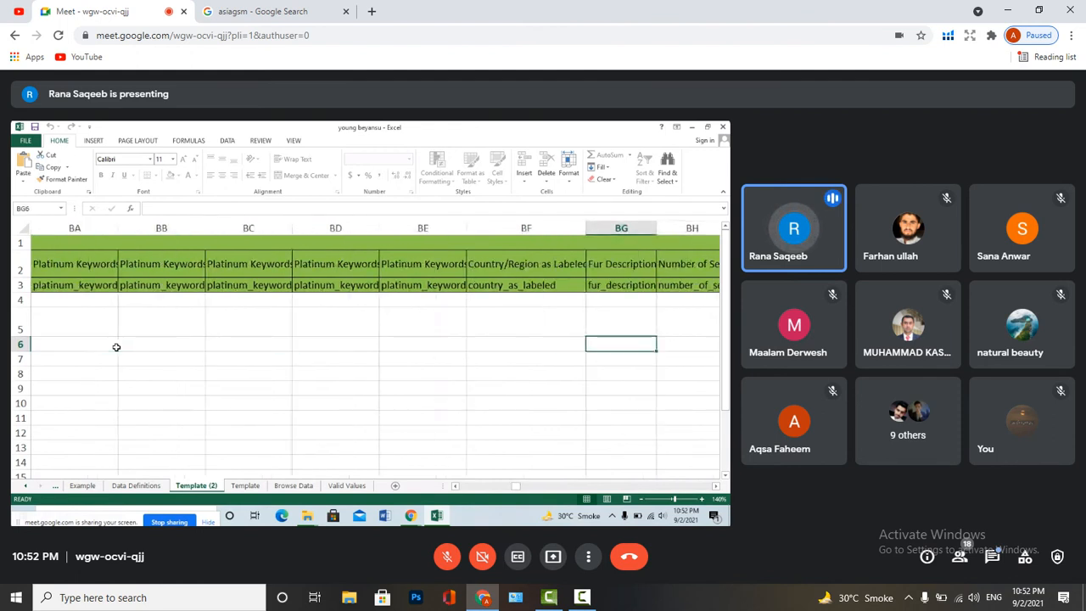
key("Right")
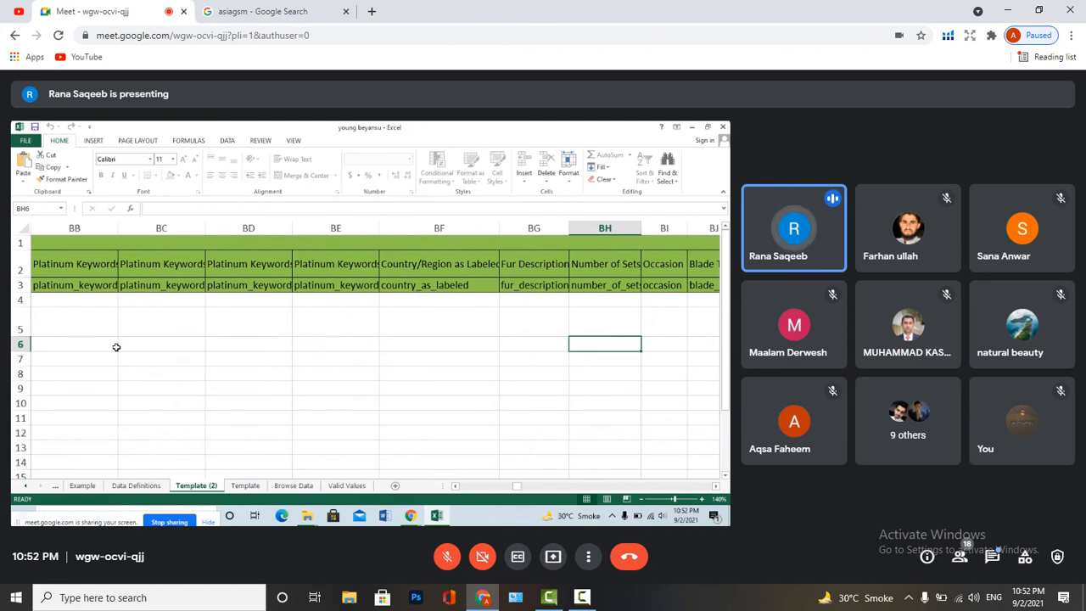
key("Right")
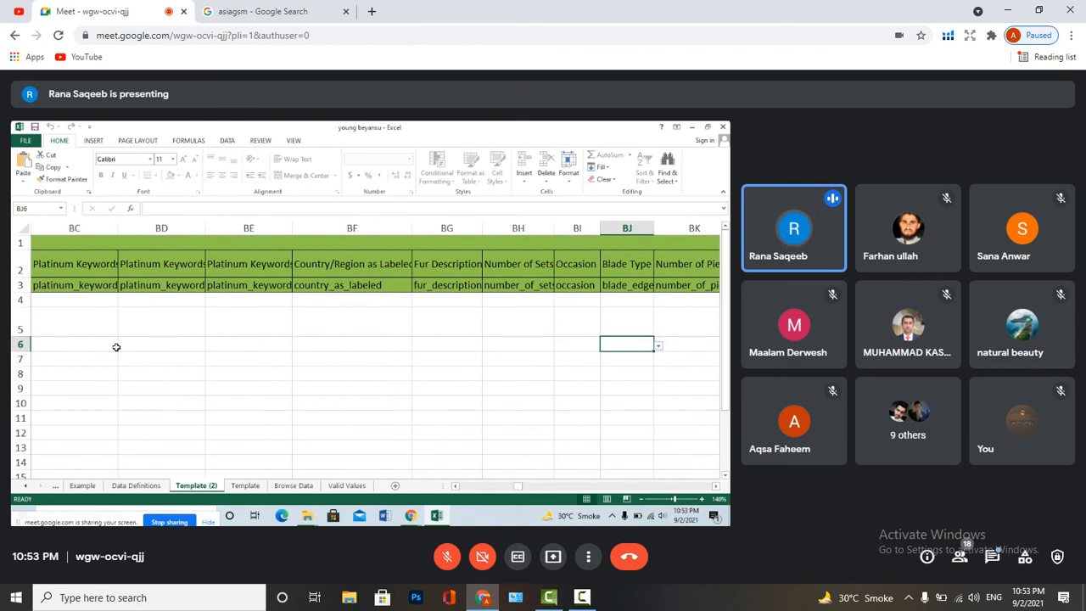
key("Right")
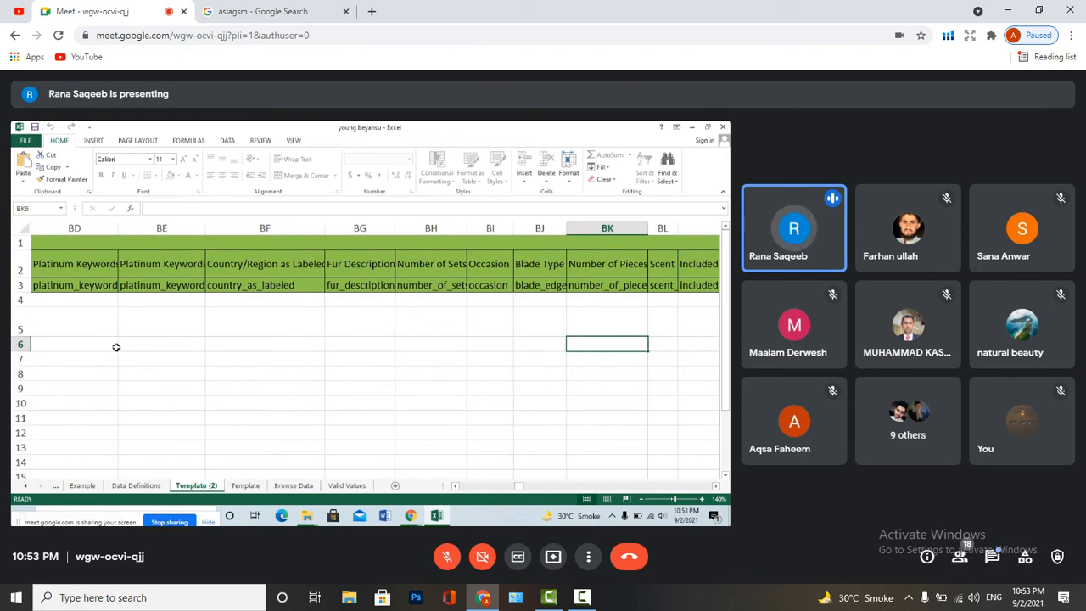
key("Right")
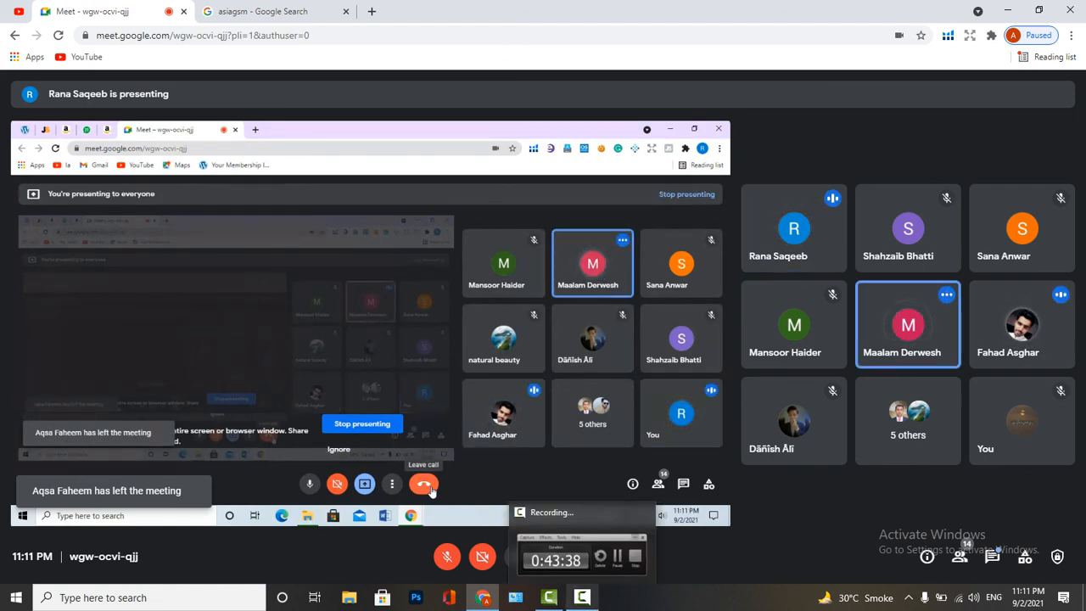
left_click(582, 597)
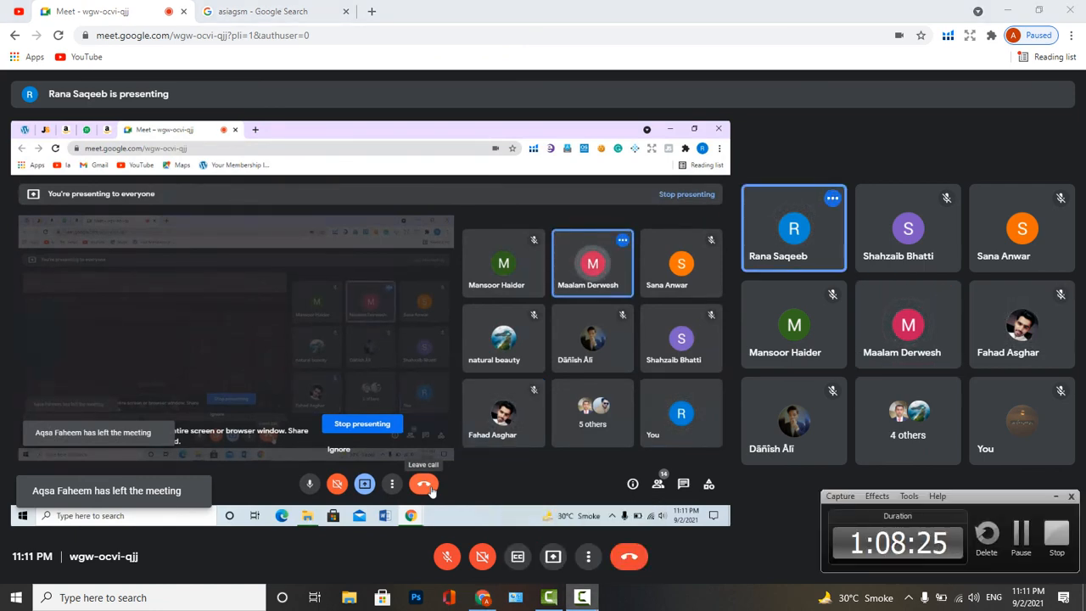